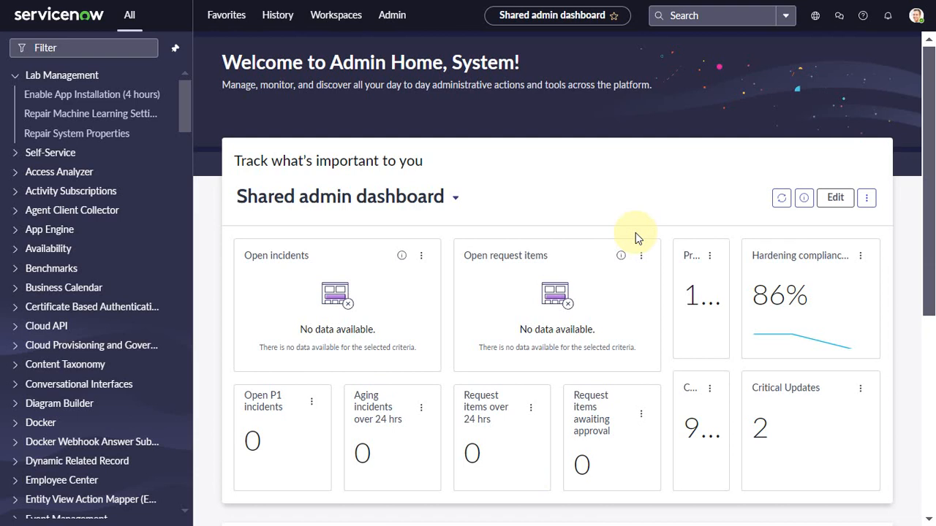
- Find and open the Behaviors list under Discovery Definition
click(84, 47)
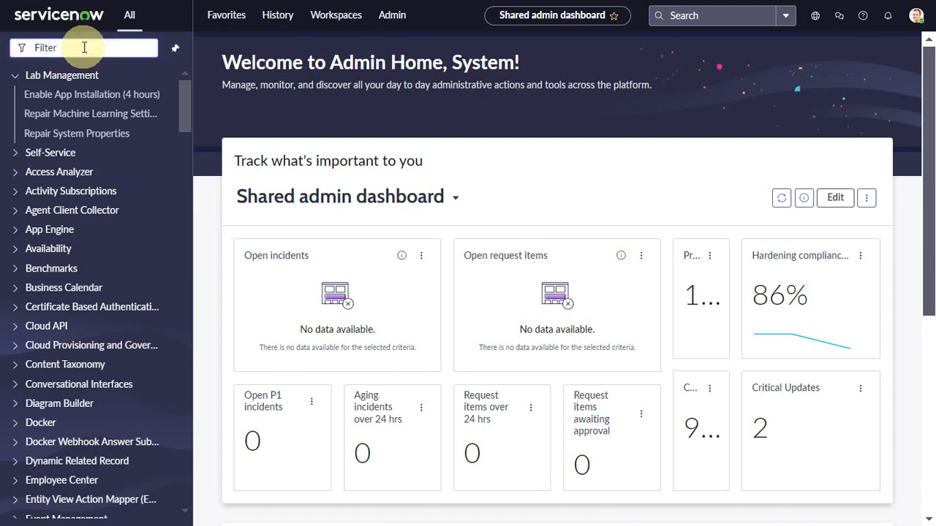
text(behav)
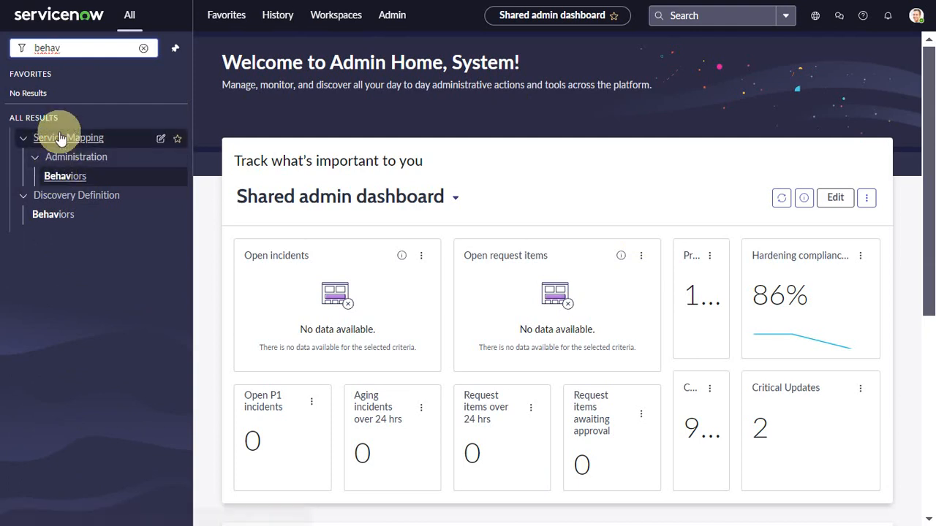
click(58, 218)
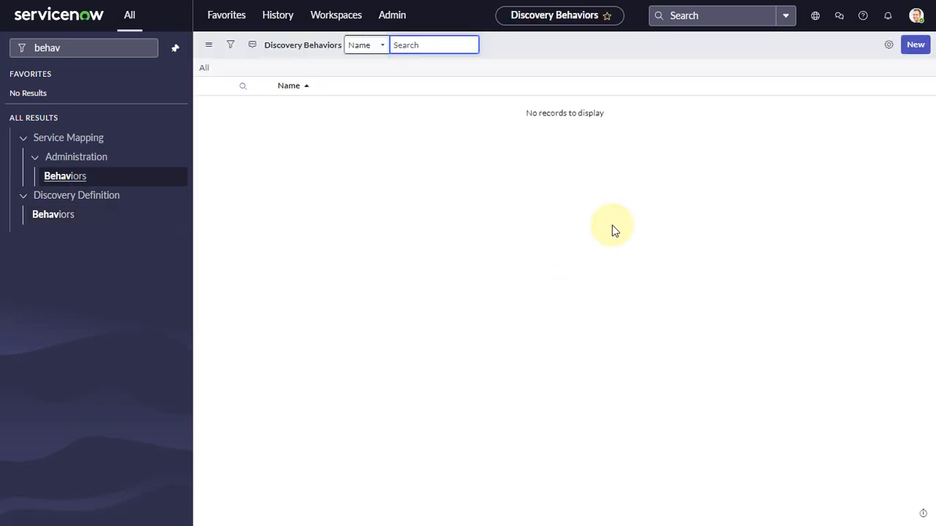
- Create a new discovery behavior named "Windows only" and save the record
click(917, 46)
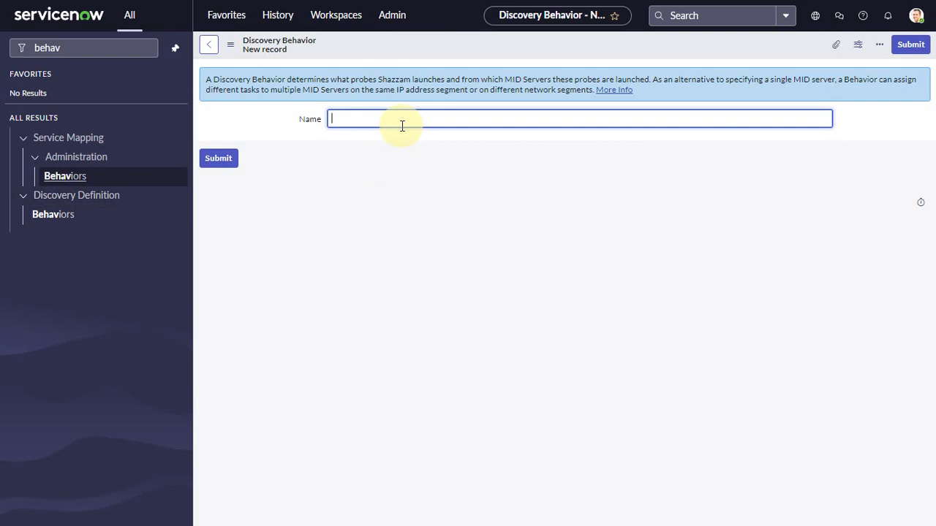
text(Windows)
text( on;y)
text(ly)
click(352, 50)
right_click(351, 50)
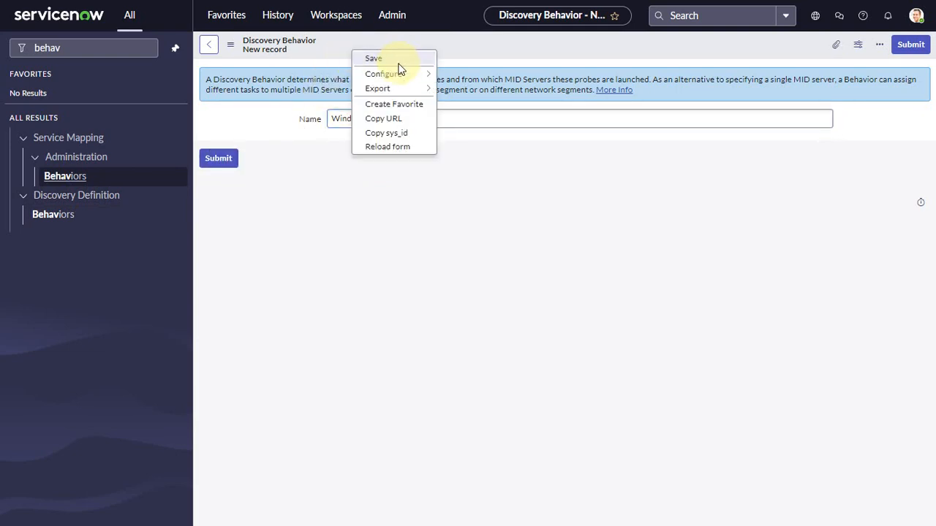
click(373, 59)
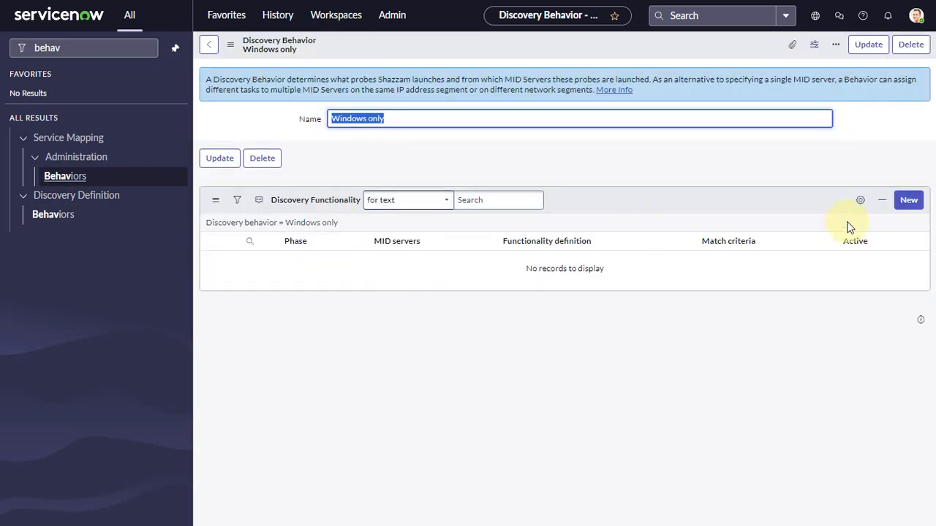
- Start a new discovery functionality for the behavior with phase 1 and the functionality definition "WMI only"
click(909, 200)
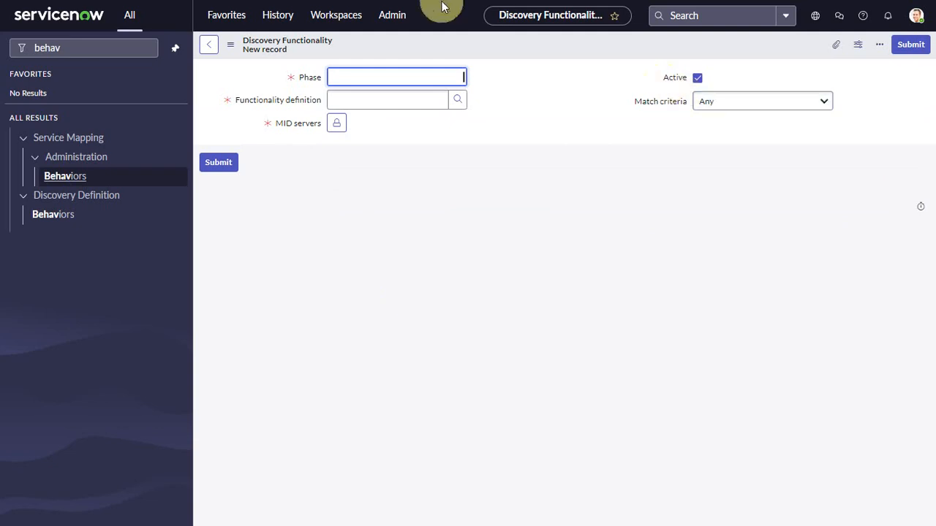
text(1)
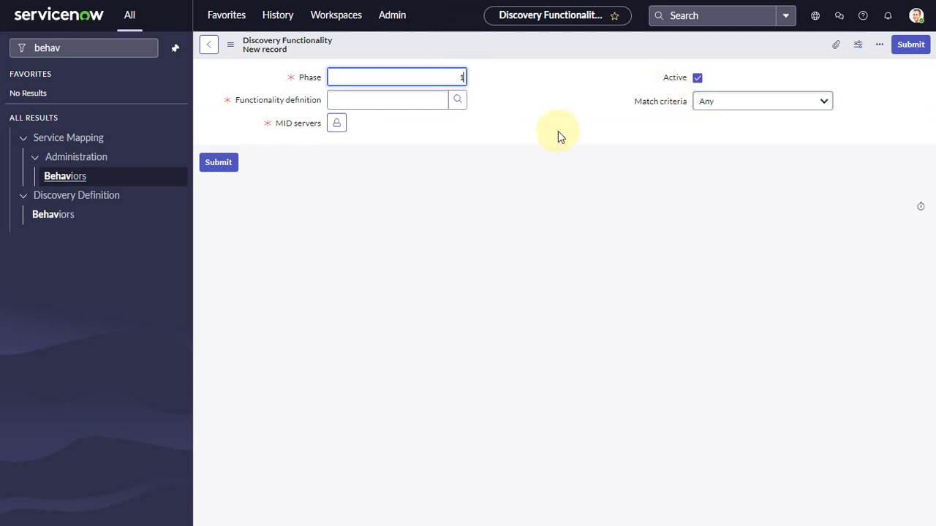
click(457, 109)
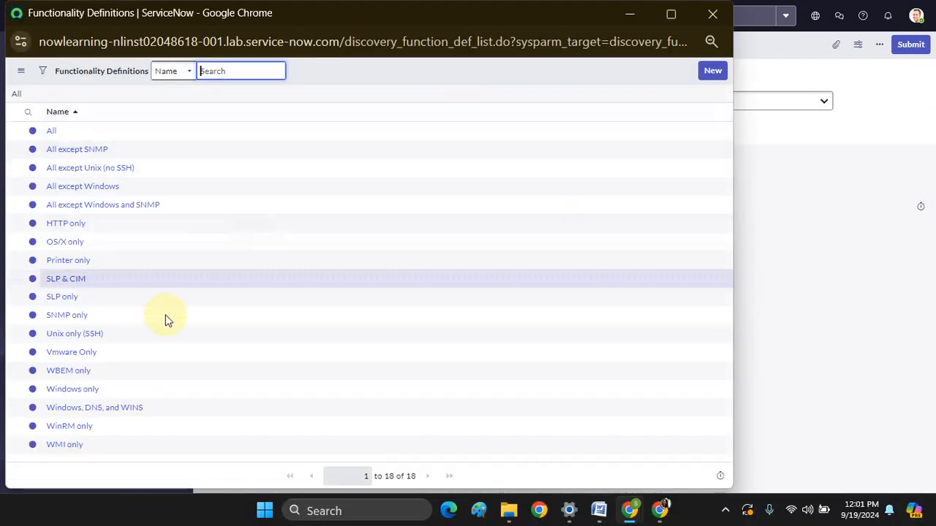
click(72, 445)
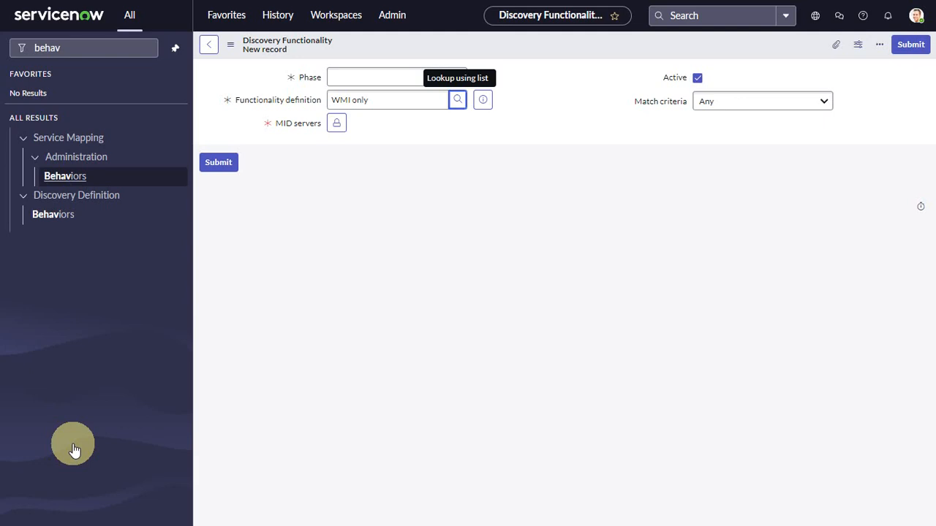
click(466, 105)
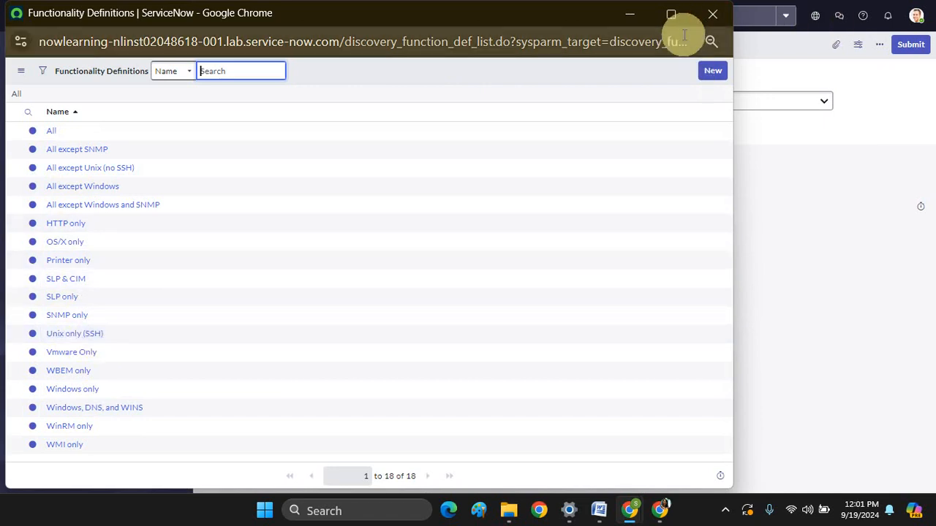
click(711, 19)
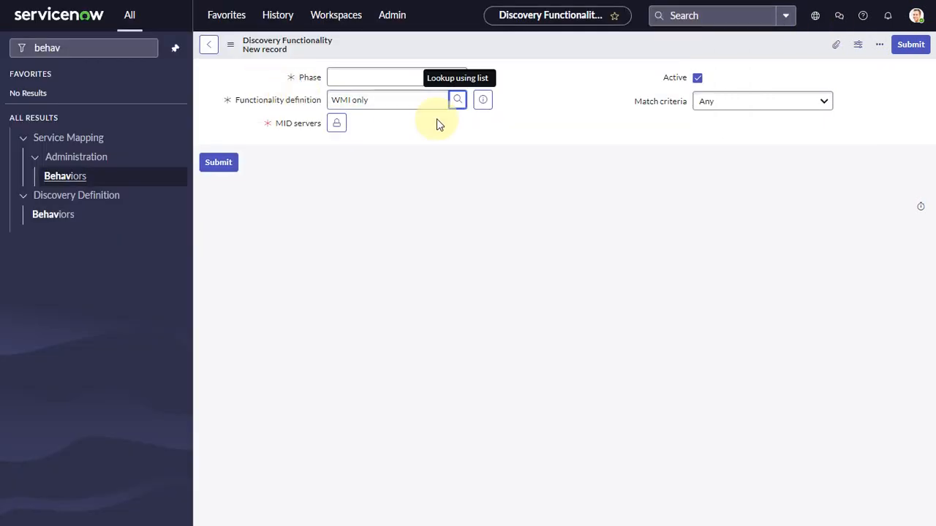
- Assign windows_mid as the functionality's MID server, and save both the functionality and its behavior record
click(337, 124)
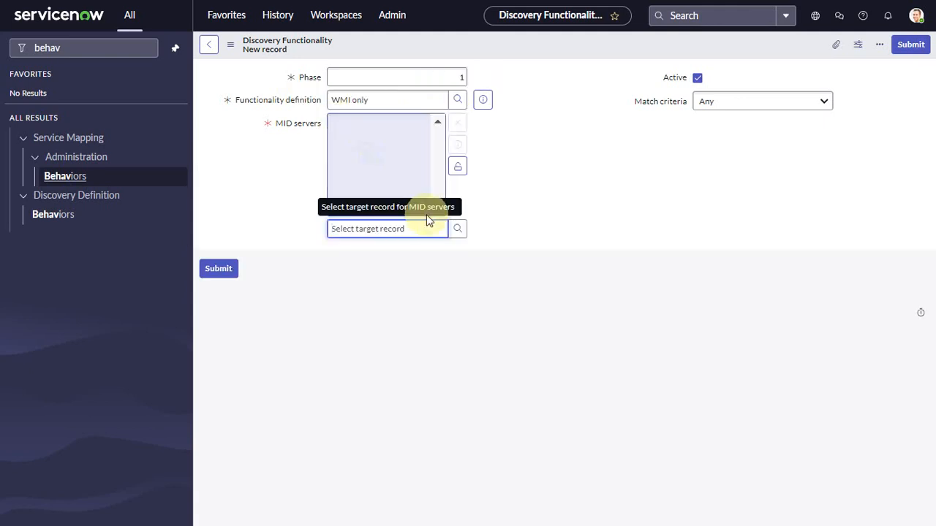
click(457, 232)
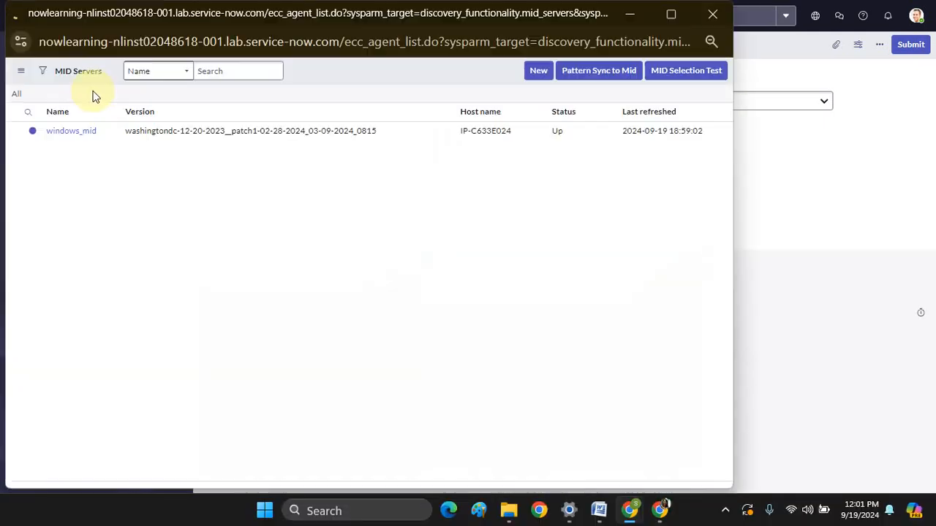
click(73, 132)
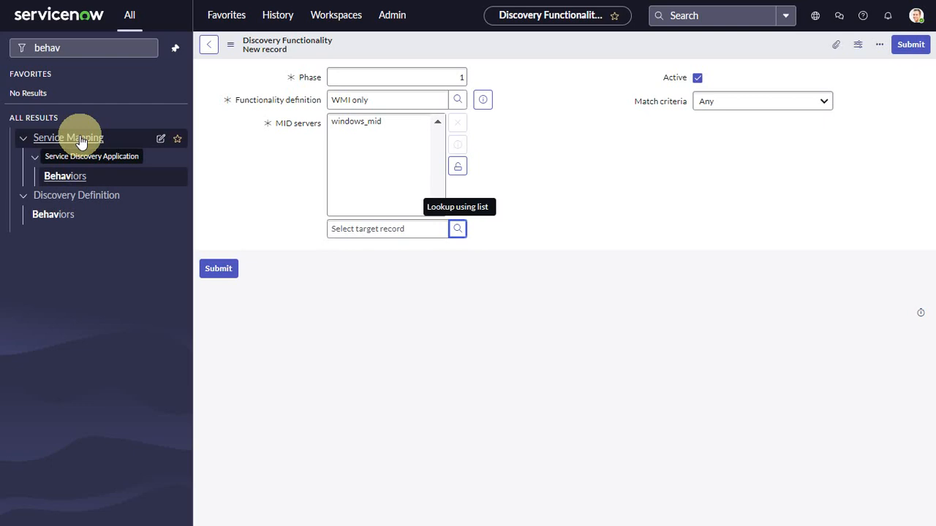
click(222, 267)
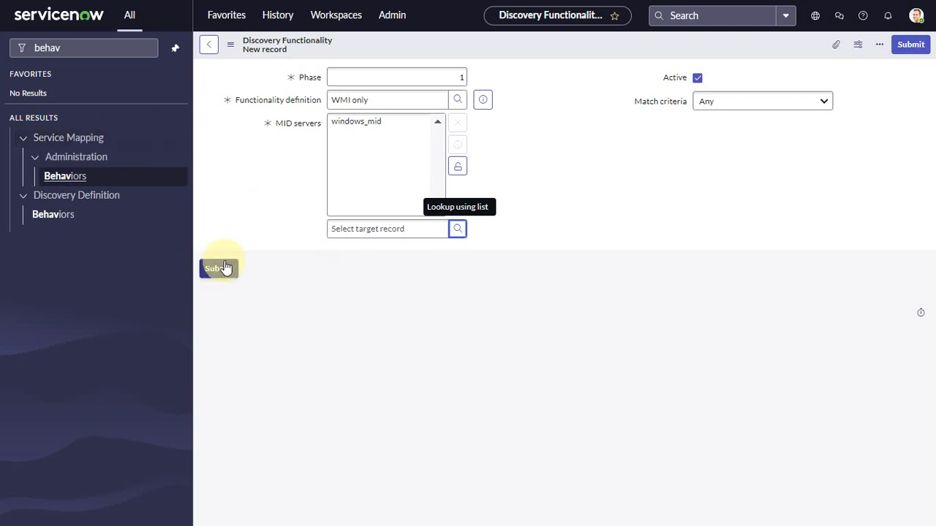
click(455, 173)
click(218, 162)
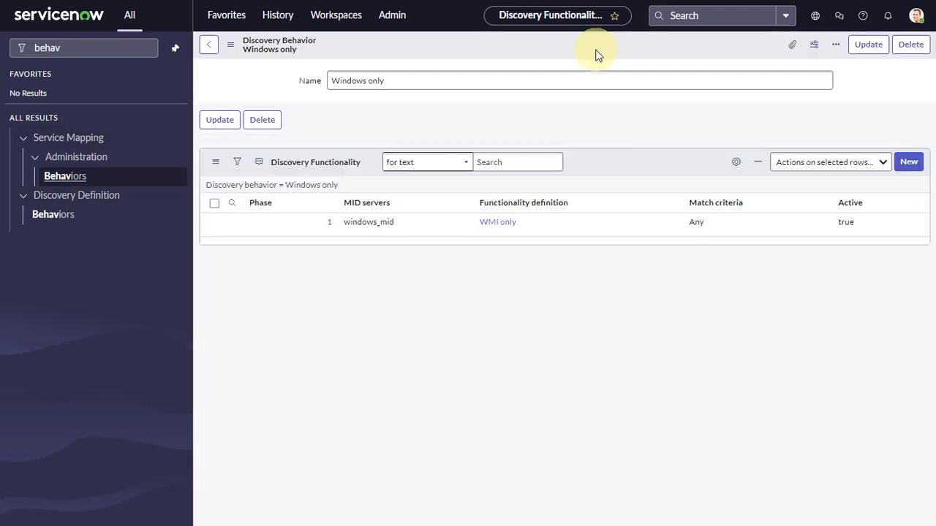
click(860, 52)
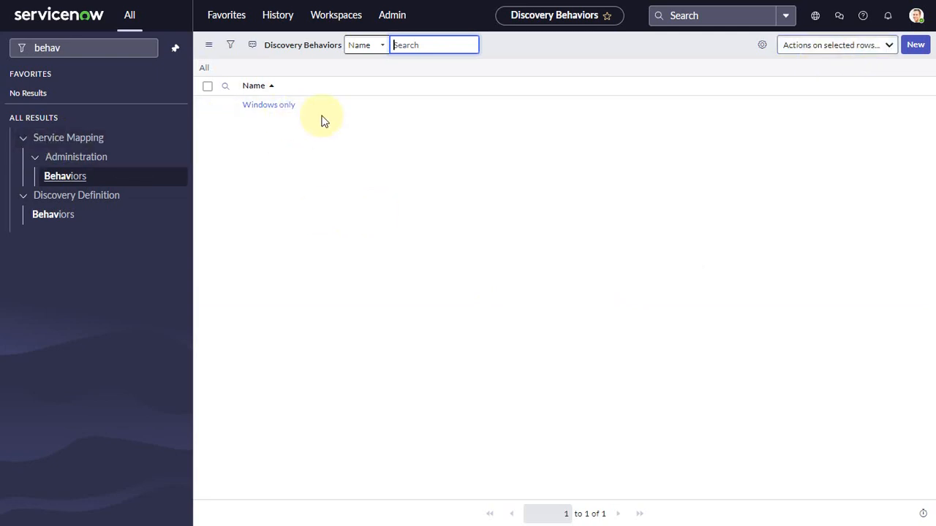
- Find and open the Discovery Schedules list under Discovery
click(115, 46)
key(BackSpace)
key(BackSpace)
key(BackSpace)
key(BackSpace)
key(BackSpace)
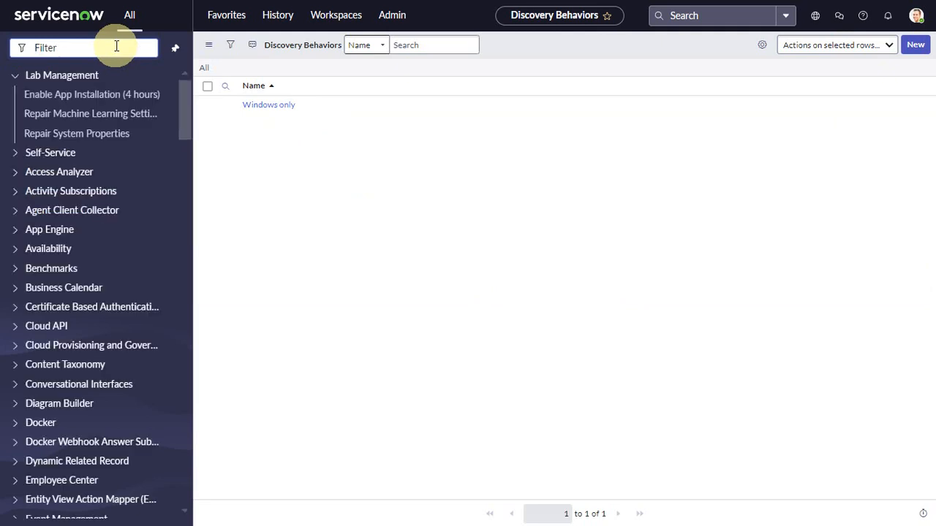
text(discovery)
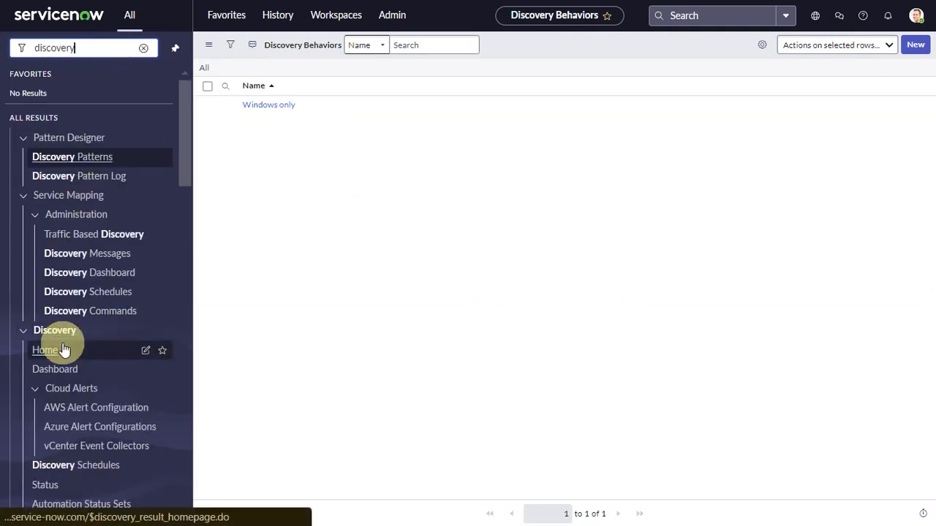
scroll(63, 350, down, 3)
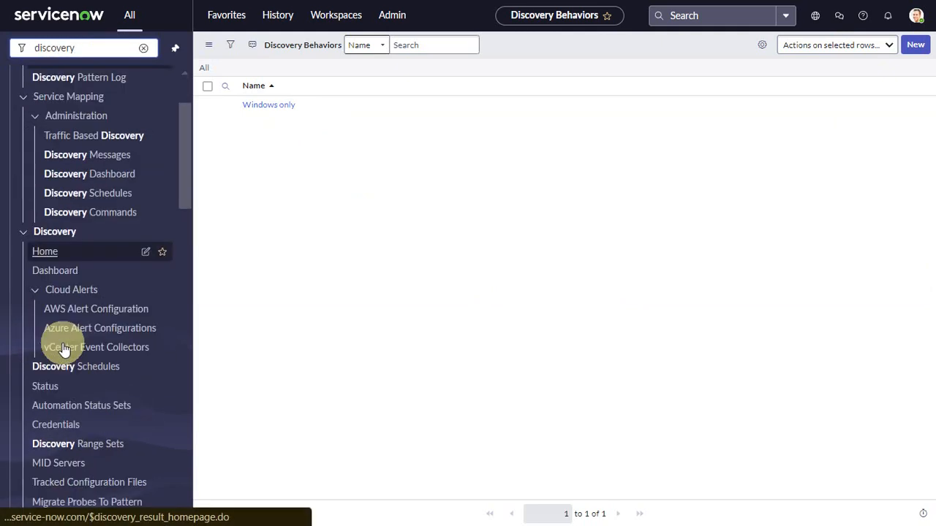
text(sc)
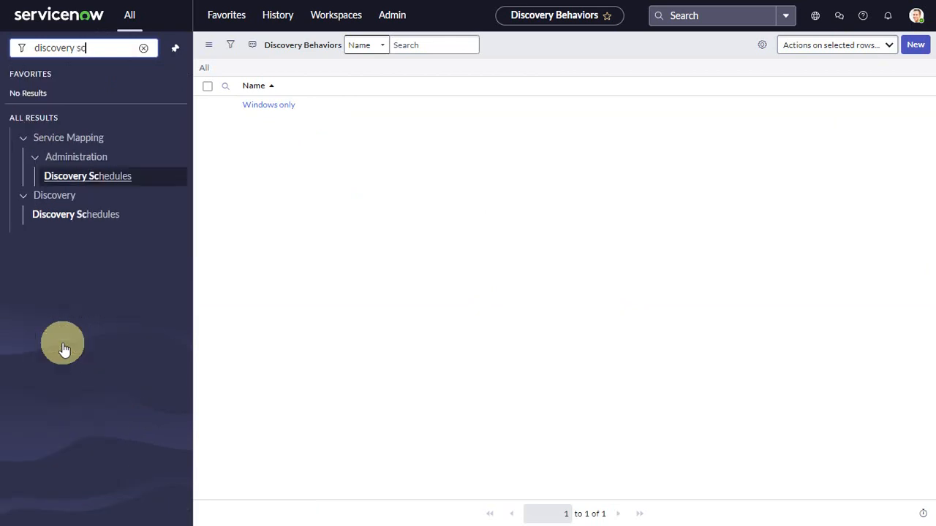
click(94, 218)
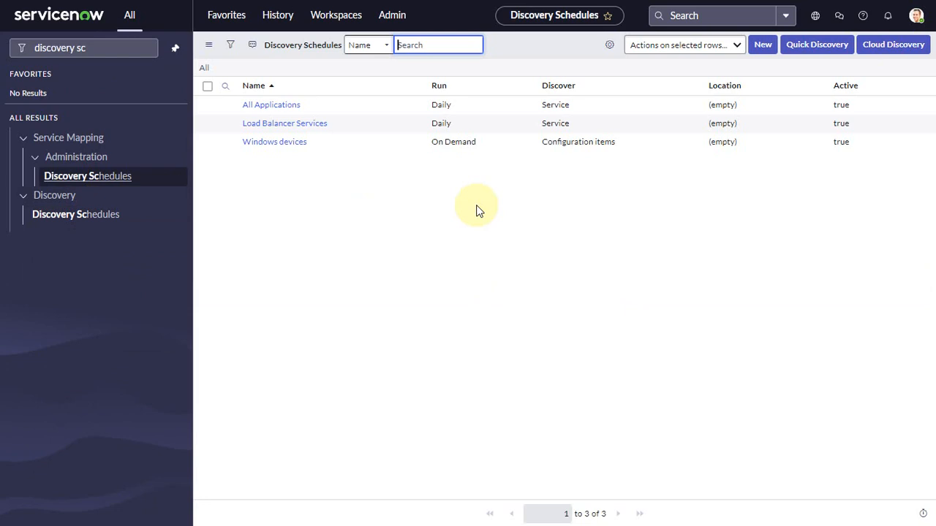
- Start a new discovery schedule and name it "Windows device only"
click(764, 46)
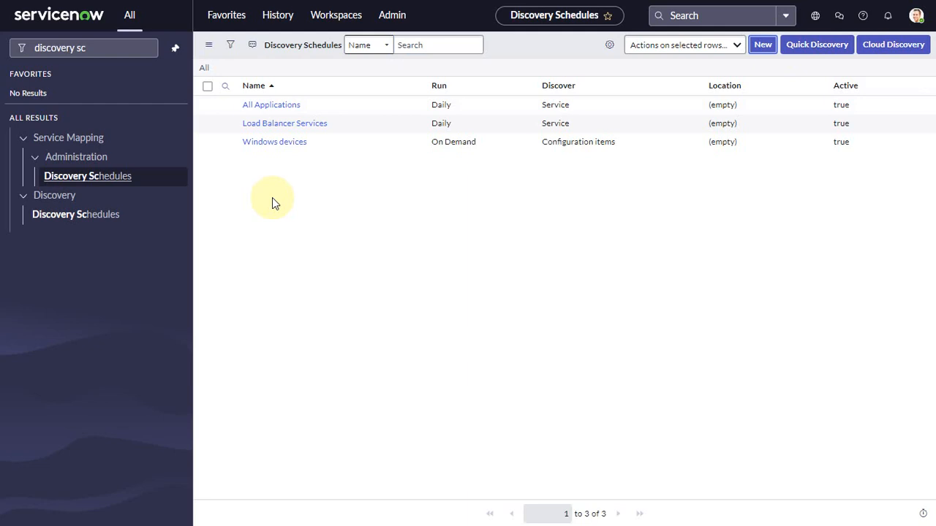
click(765, 45)
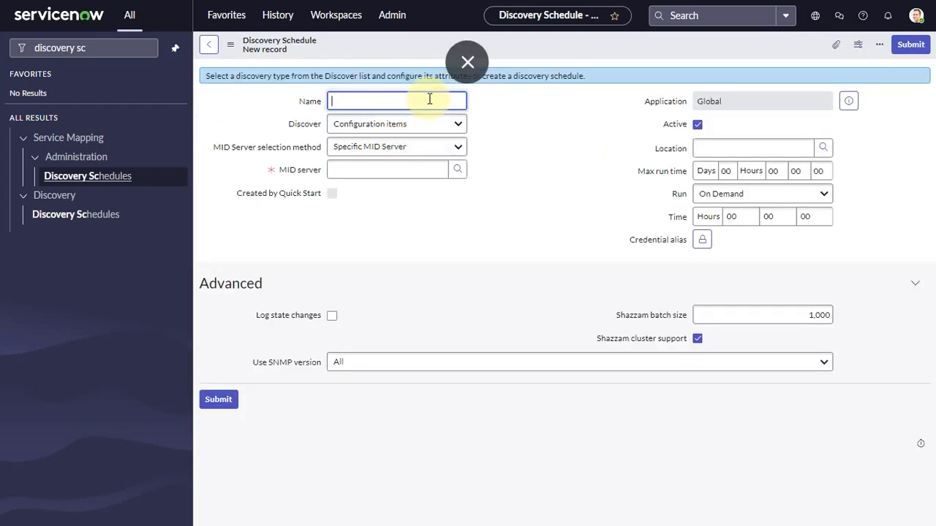
text(Windows)
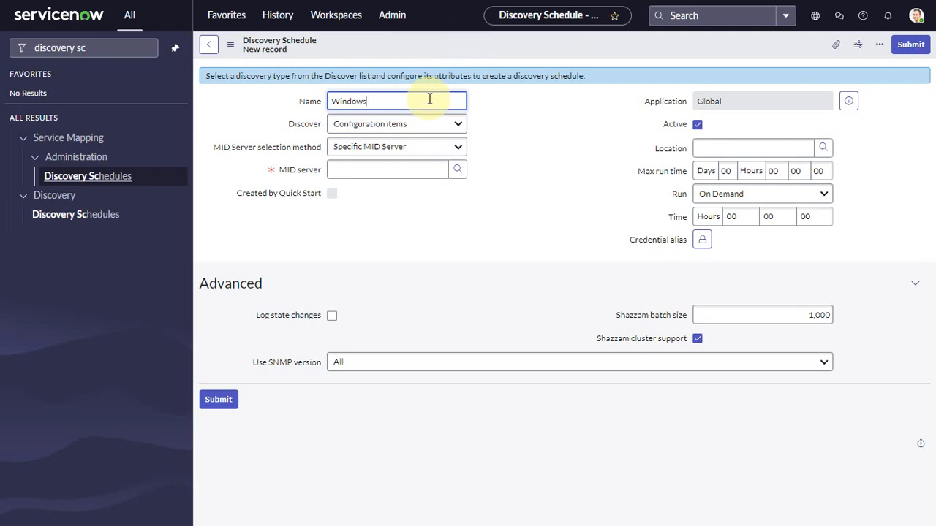
text( device only)
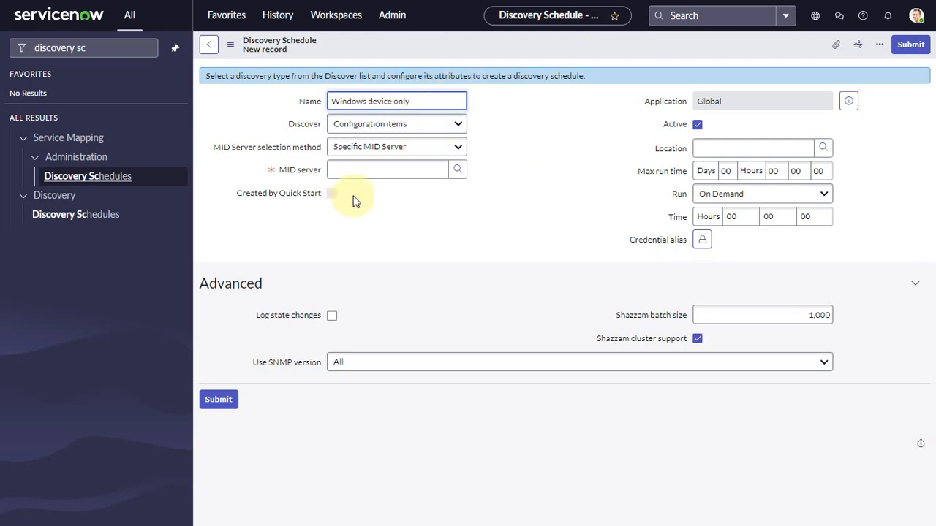
- Set the schedule to discover Configuration items, with Use Behavior as the MID Server selection method
click(406, 126)
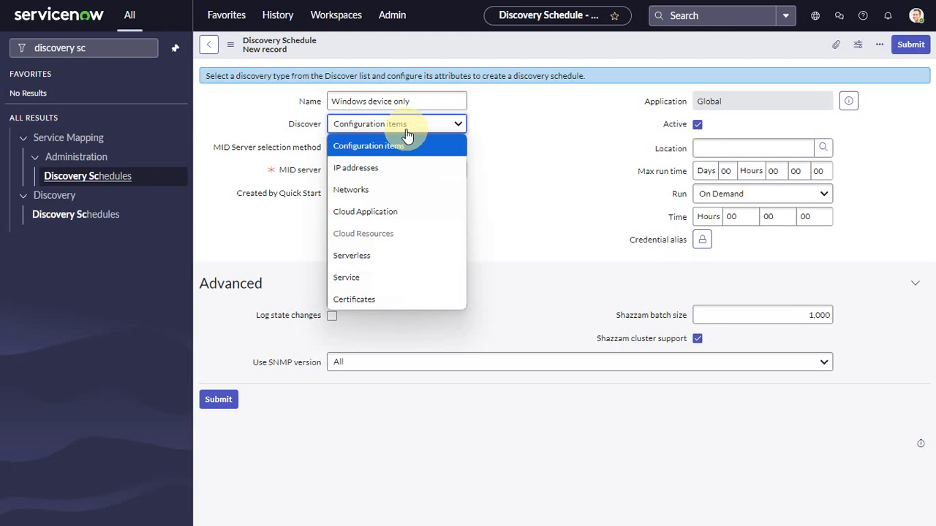
click(406, 144)
click(414, 149)
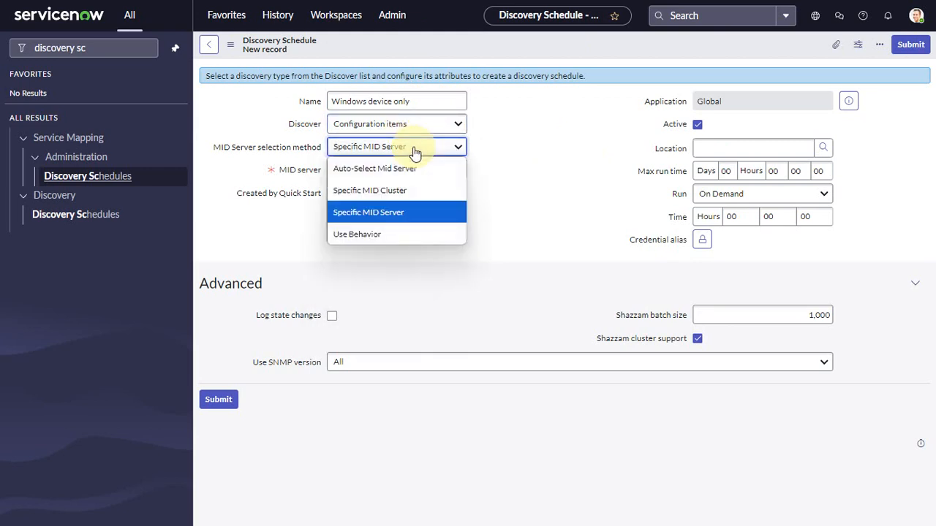
click(369, 234)
- Review the MID Server selection methods by switching to Specific MID Server and back to Use Behavior
mouse_move(234, 152)
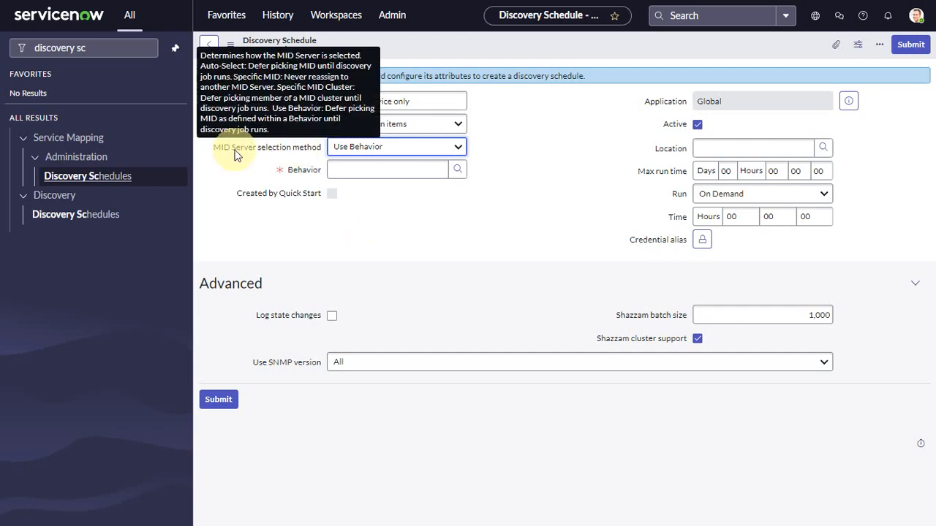
click(402, 147)
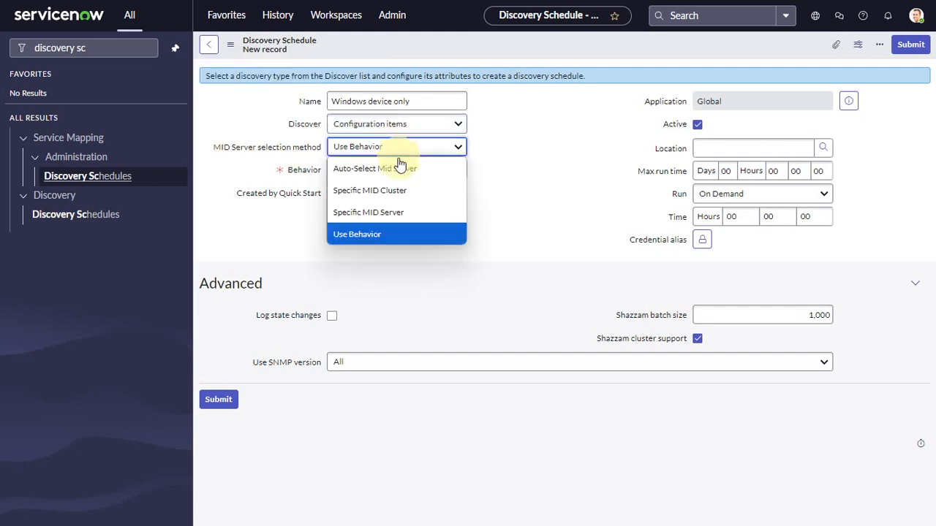
click(368, 234)
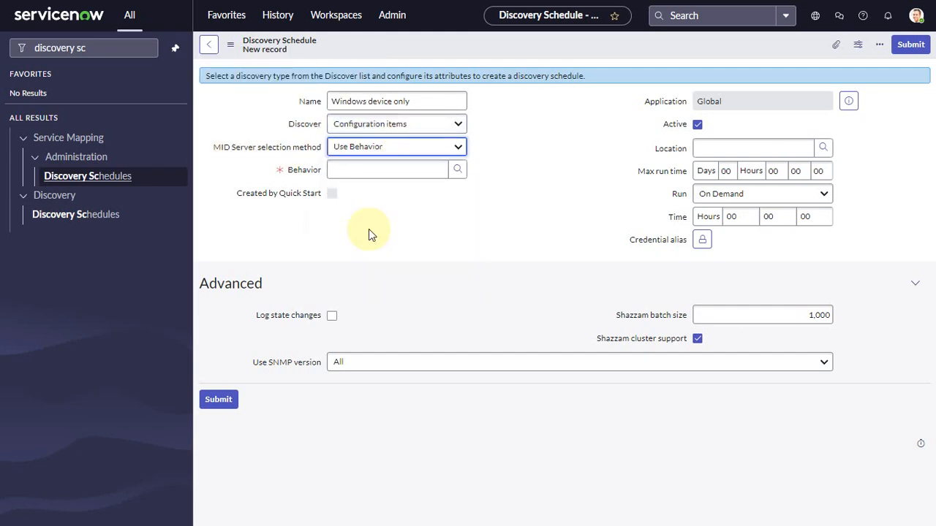
click(422, 146)
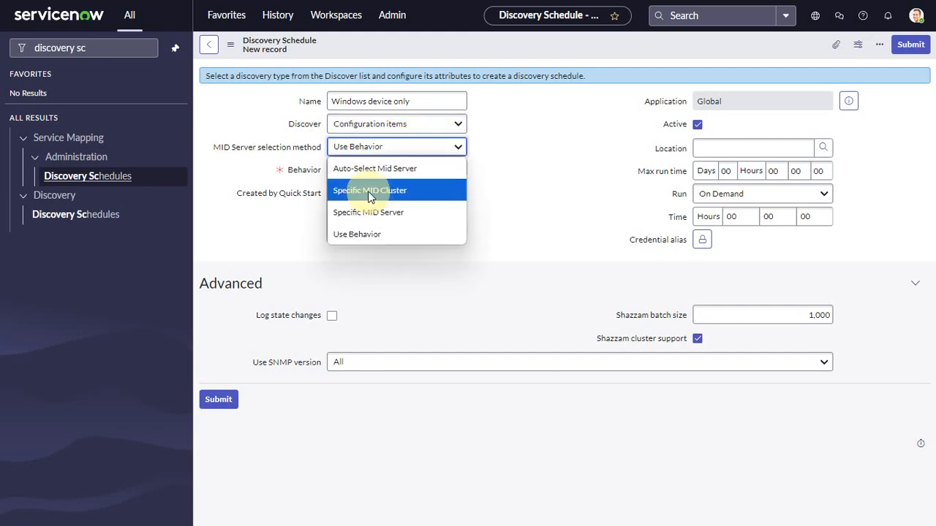
click(367, 212)
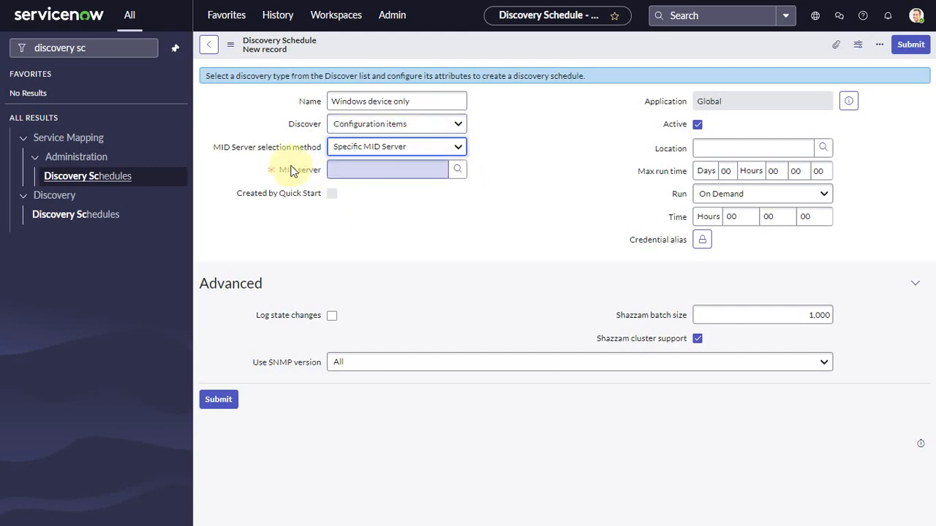
click(393, 156)
click(376, 234)
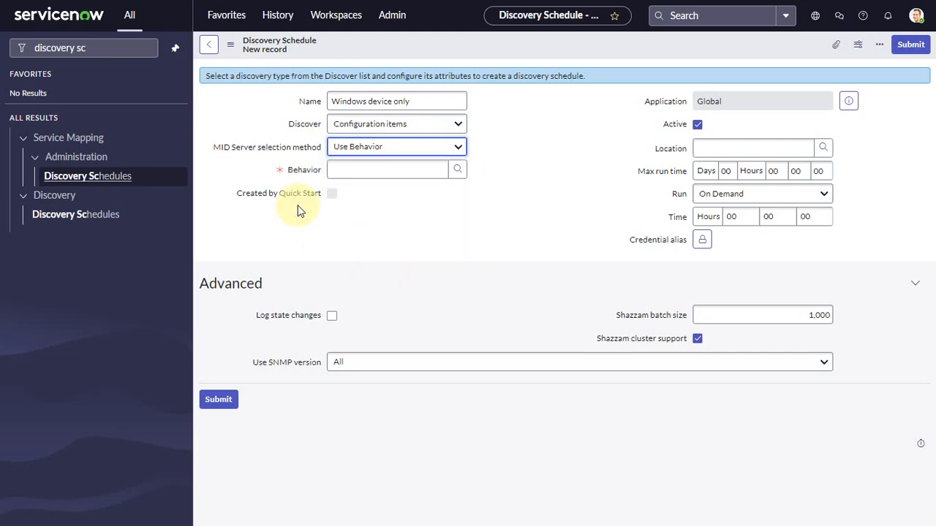
- Assign the "Windows only" behavior to the discovery schedule and save the record, keeping it open
click(457, 172)
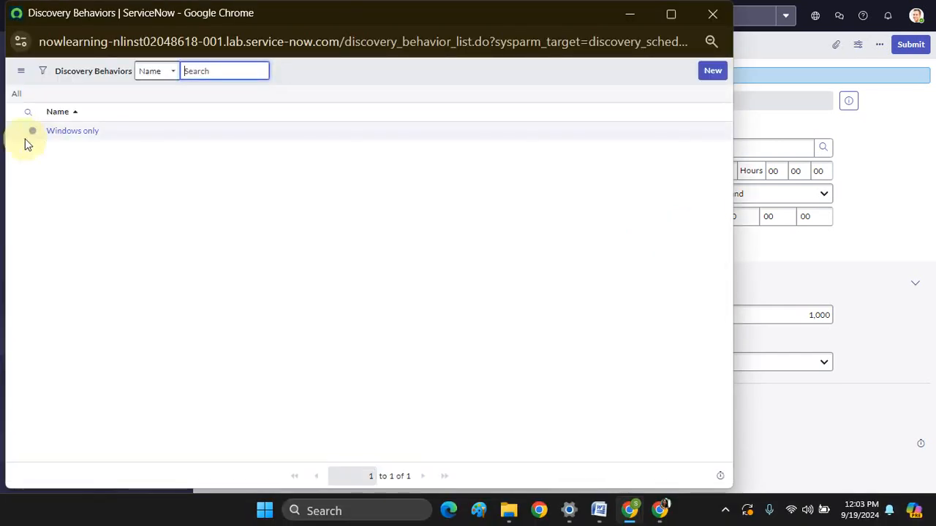
click(82, 133)
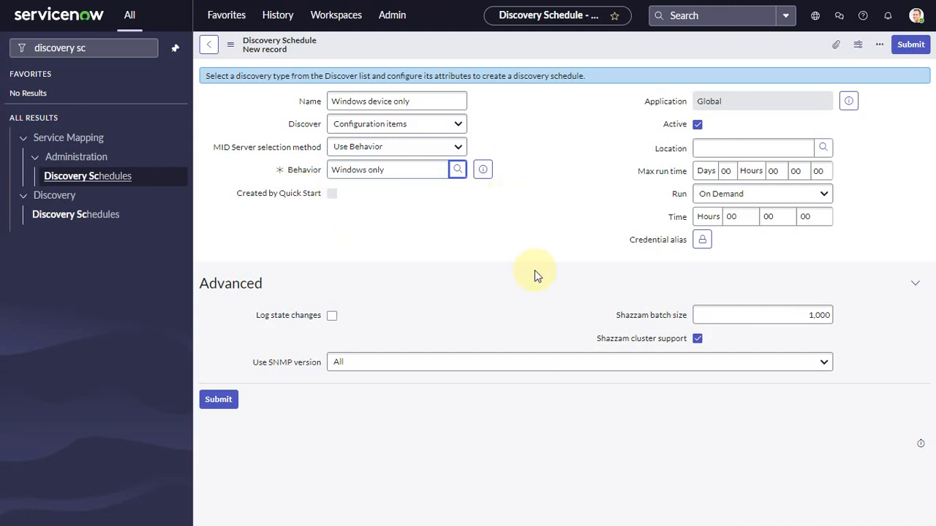
right_click(553, 51)
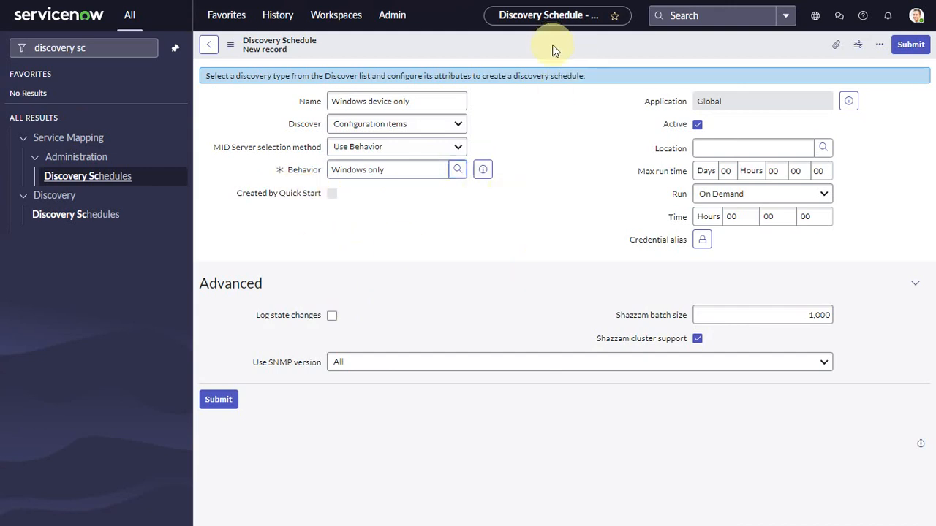
click(572, 54)
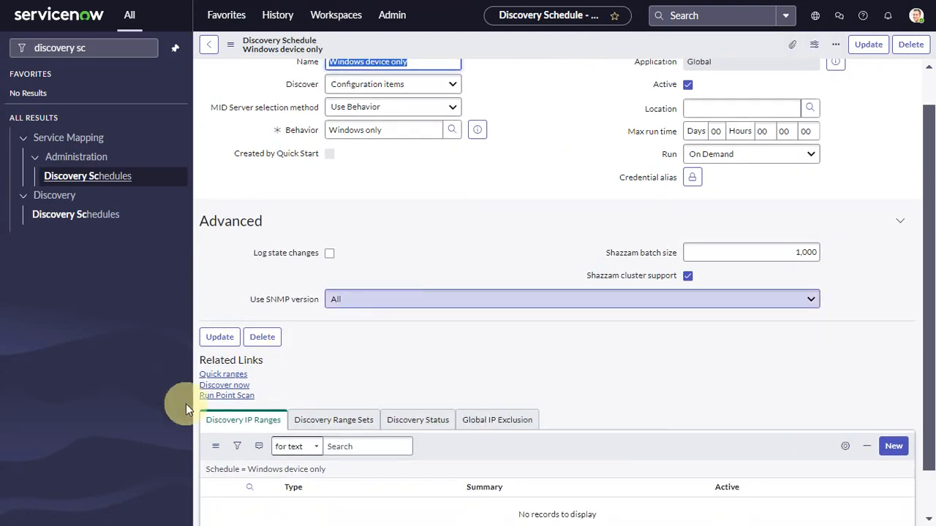
- Add the IP address 198.51.48.5 to the schedule with Quick Ranges
click(223, 373)
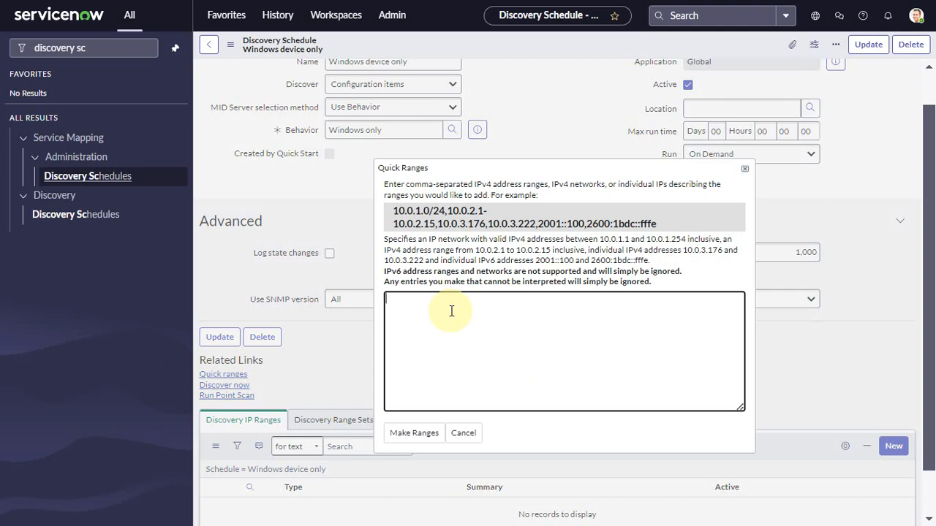
text(198.51.48.5)
click(416, 437)
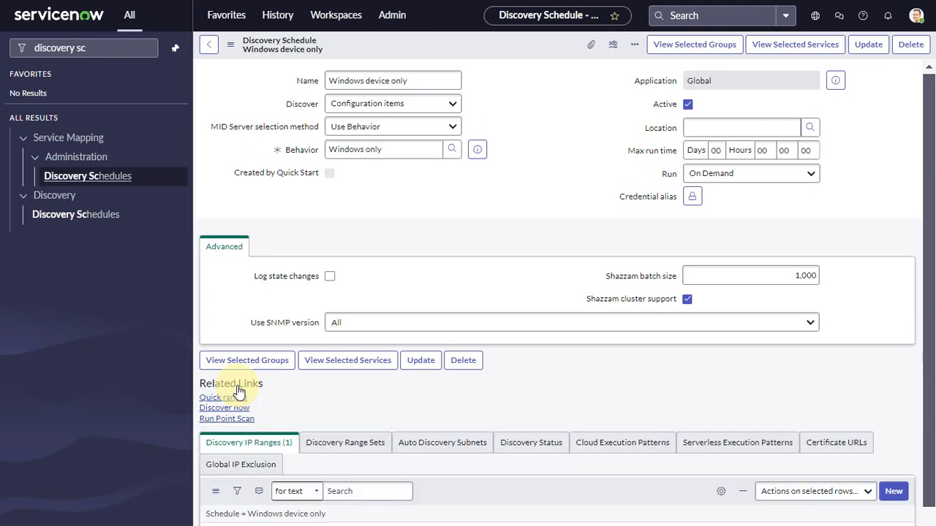
- Run the "Windows device only" schedule immediately with Discover now and open the resulting discovery status record
scroll(231, 420, down, 2)
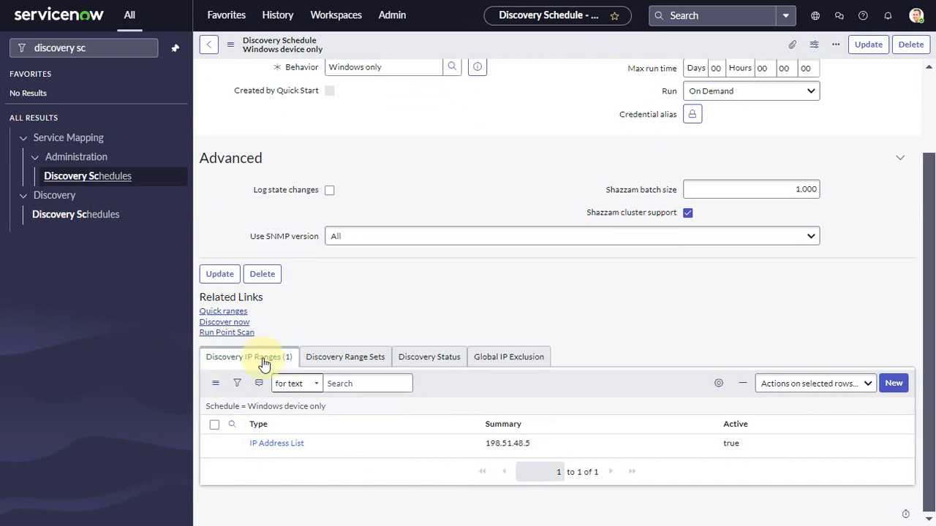
click(223, 322)
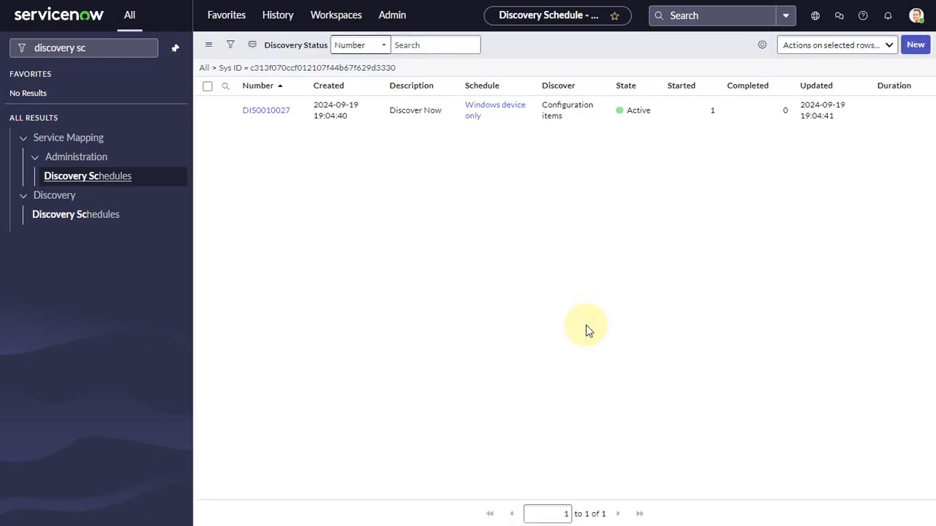
click(276, 111)
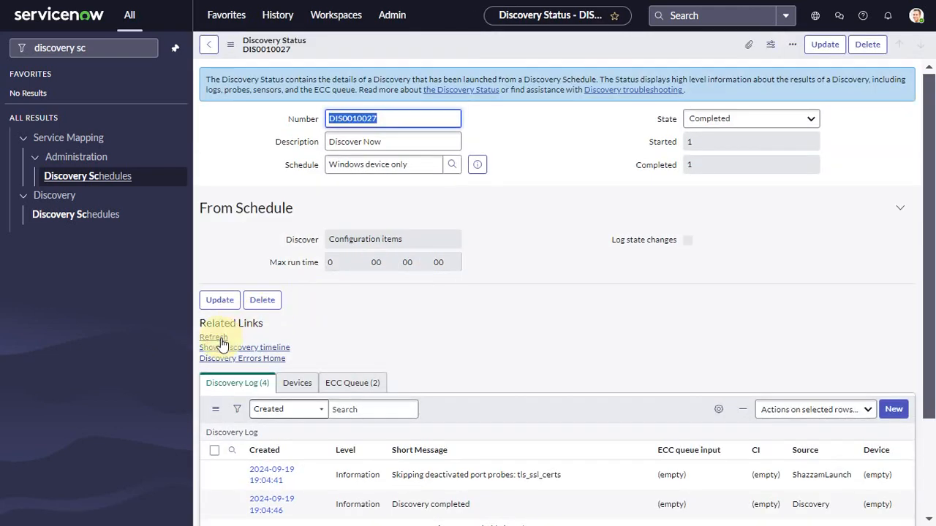
- Examine the ECC Queue entries of the discovery run for the MID server and the probes used
click(352, 383)
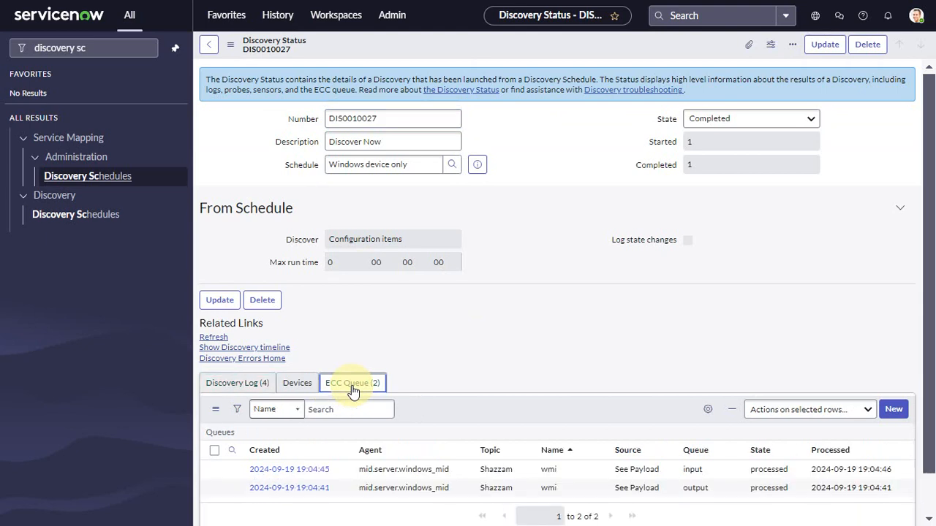
scroll(530, 367, down, 1)
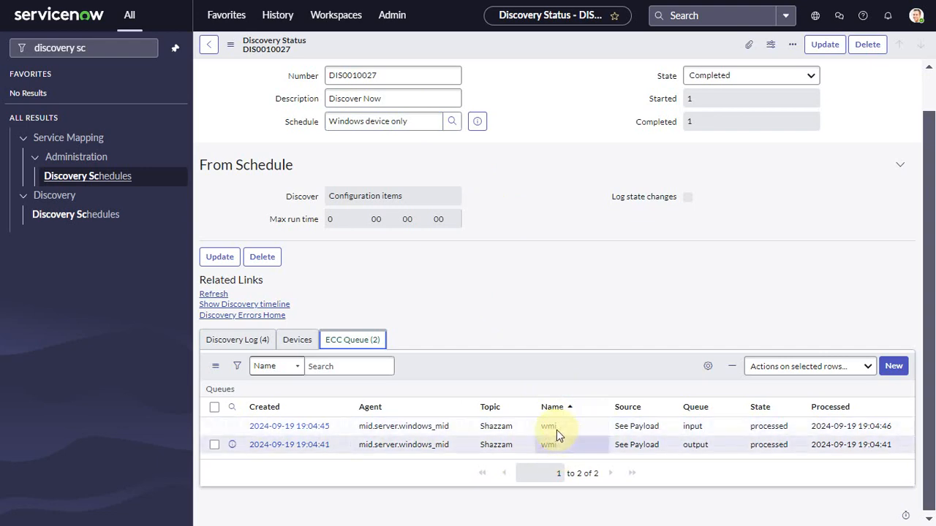
click(577, 263)
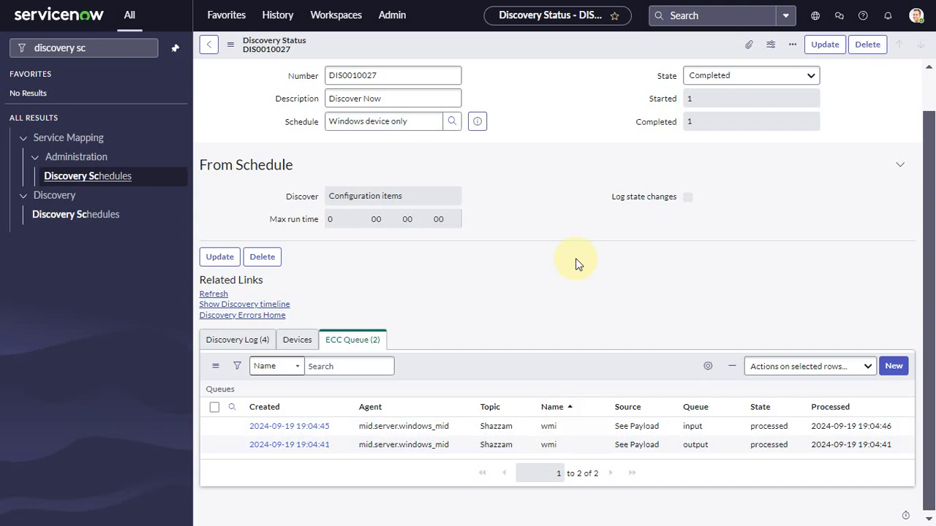
- Refresh the discovery status and review its Discovery Log and Devices lists
click(214, 294)
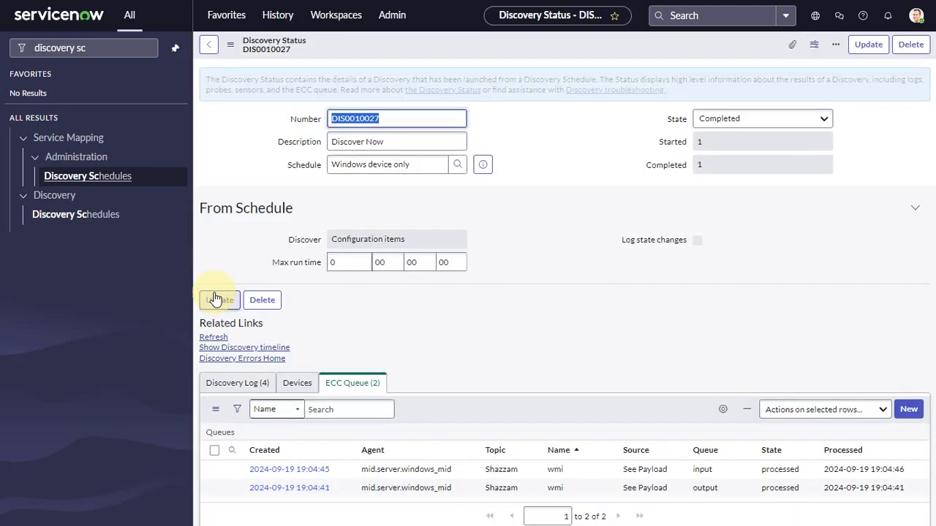
click(215, 339)
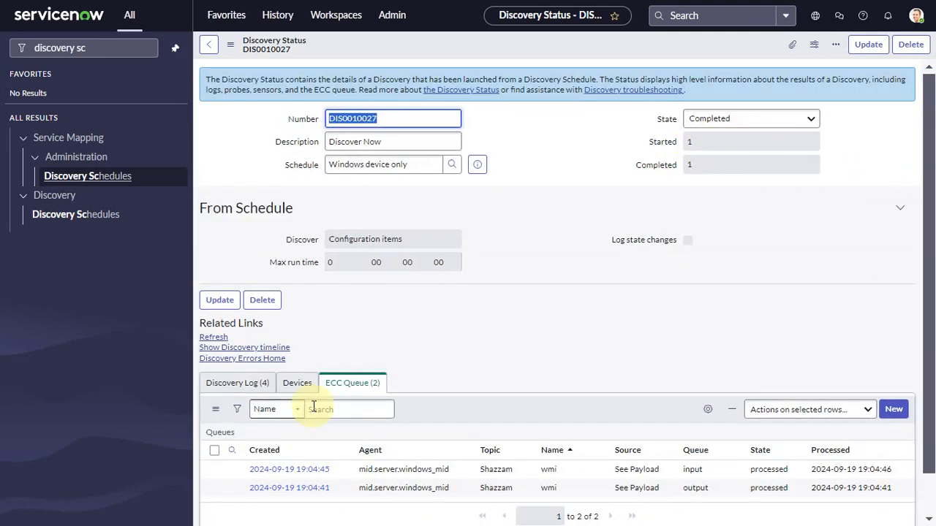
click(228, 391)
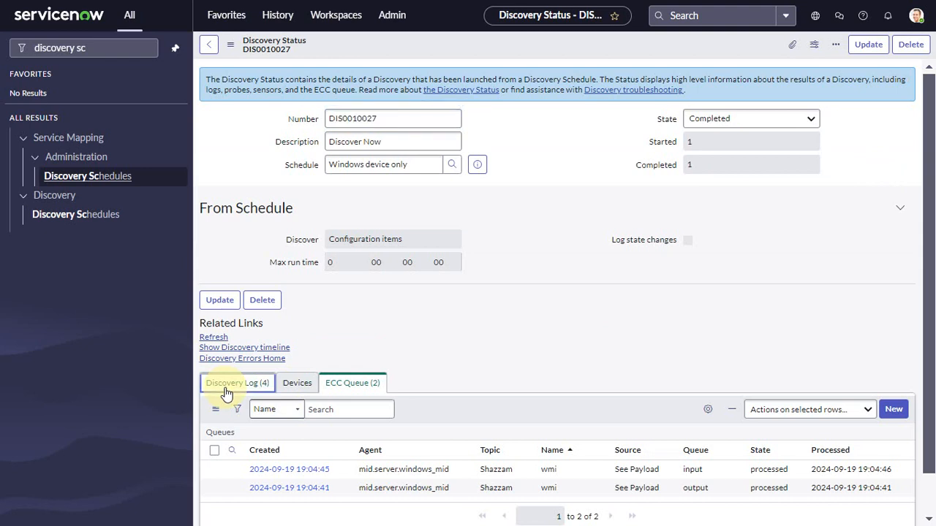
click(305, 383)
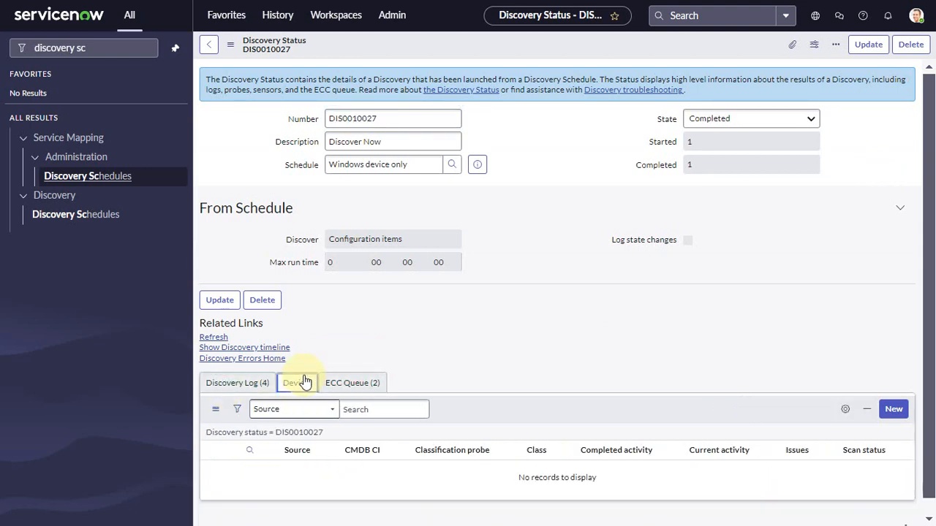
click(252, 385)
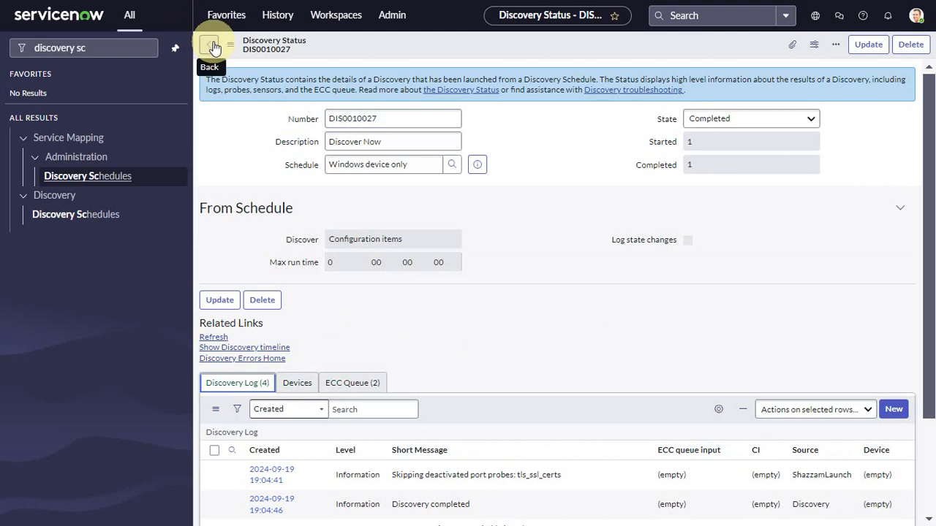
- Reopen the "Windows device only" schedule, review its MID Server selection method options, and return to the schedules list
click(84, 219)
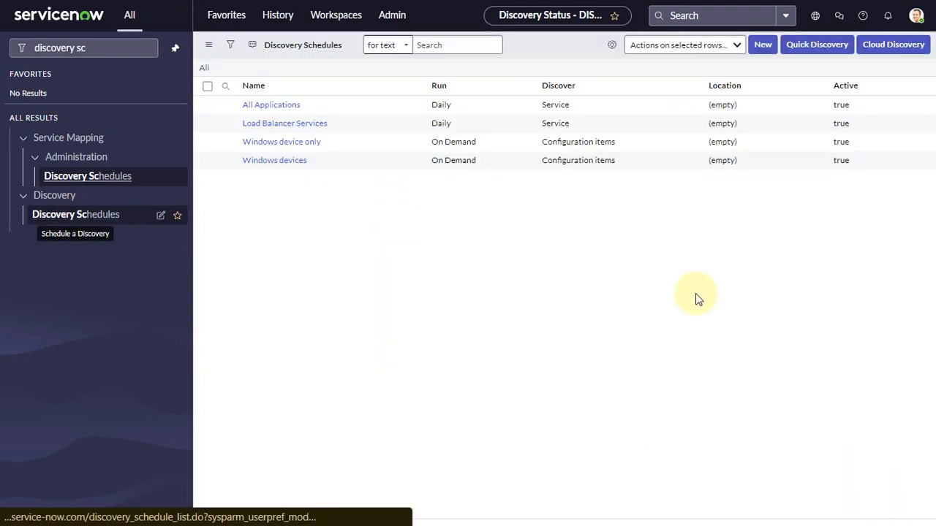
click(278, 143)
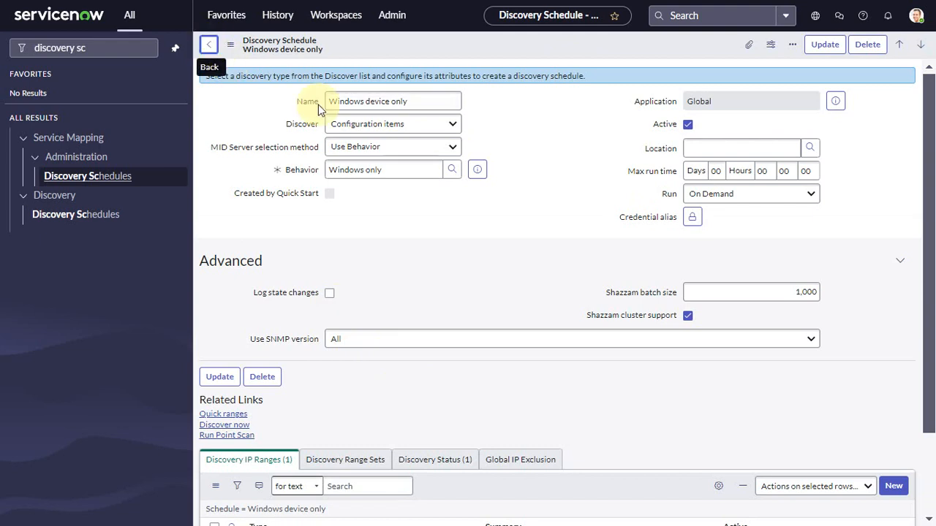
click(403, 147)
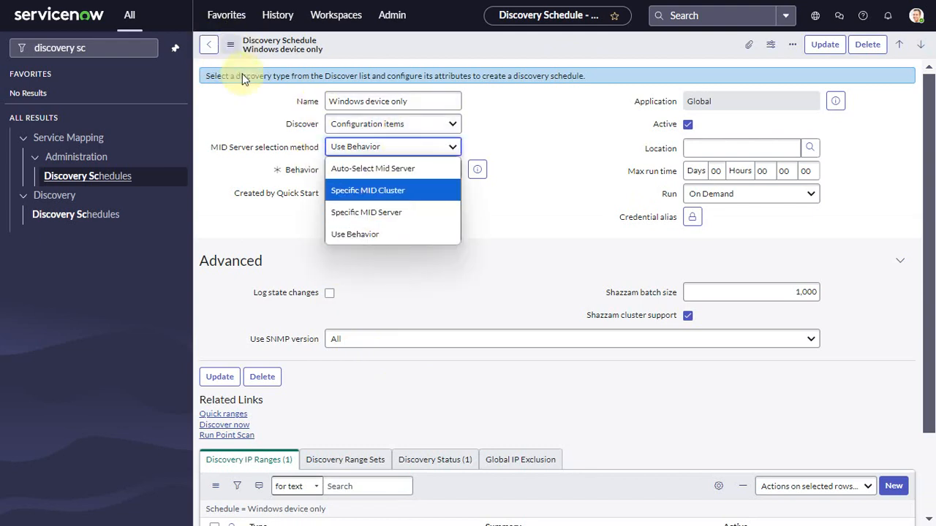
click(212, 47)
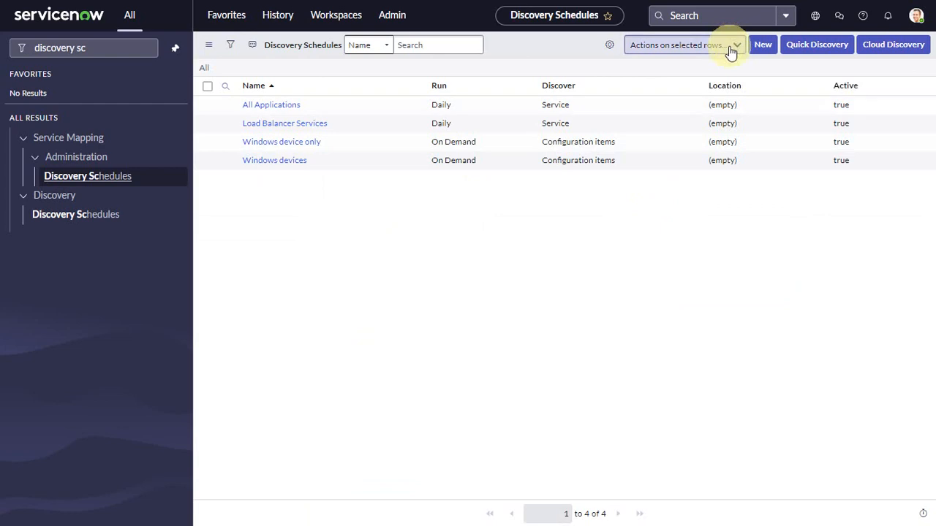
- Run the existing "Windows devices" schedule immediately with Discover now and open its new discovery status record
click(284, 143)
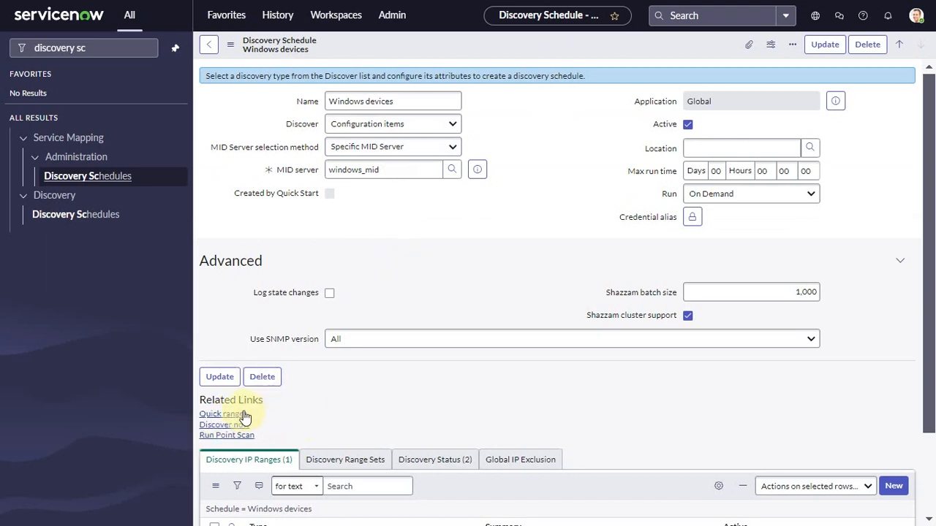
scroll(356, 424, down, 3)
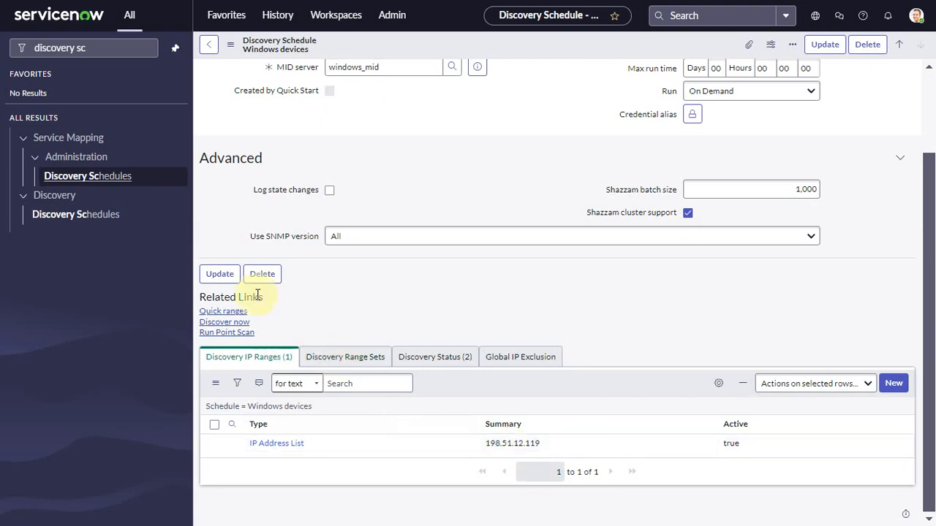
click(228, 324)
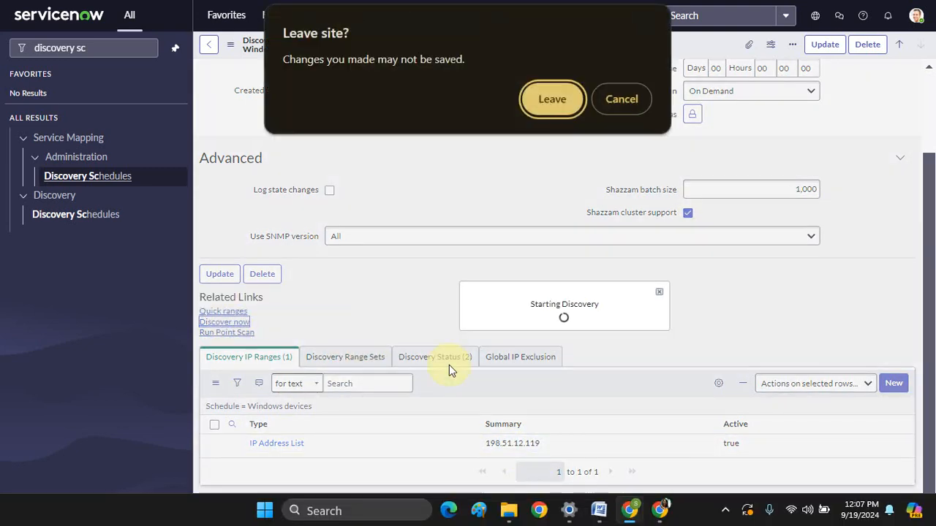
click(630, 99)
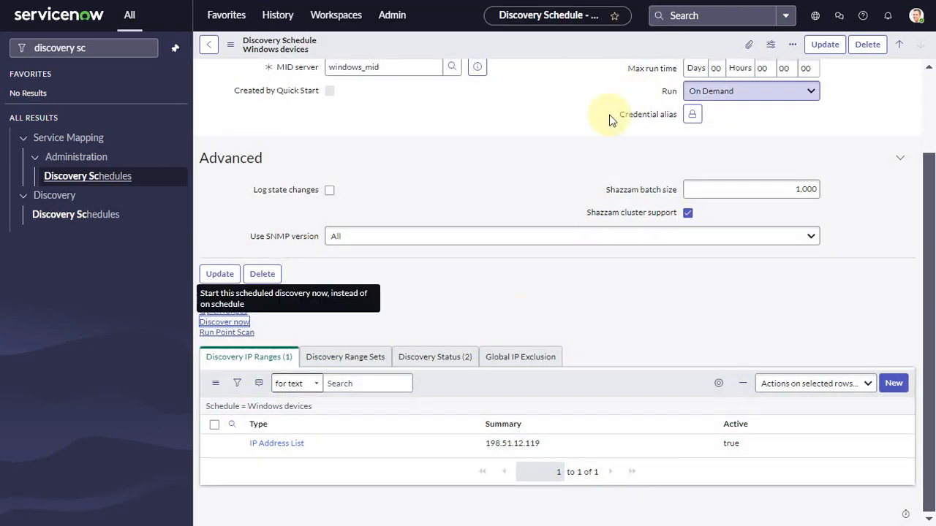
click(223, 322)
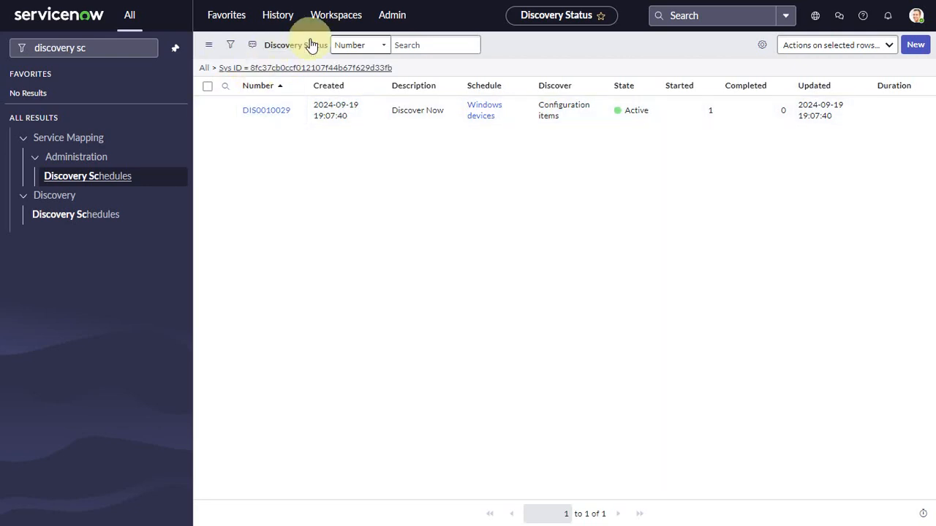
click(277, 117)
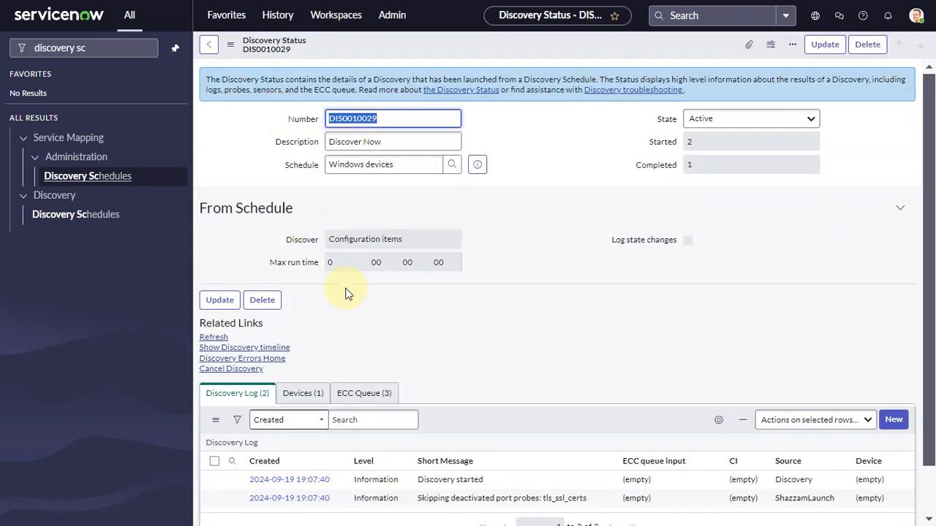
- Refresh the "Windows devices" discovery status and examine the probes listed in its ECC Queue
click(215, 340)
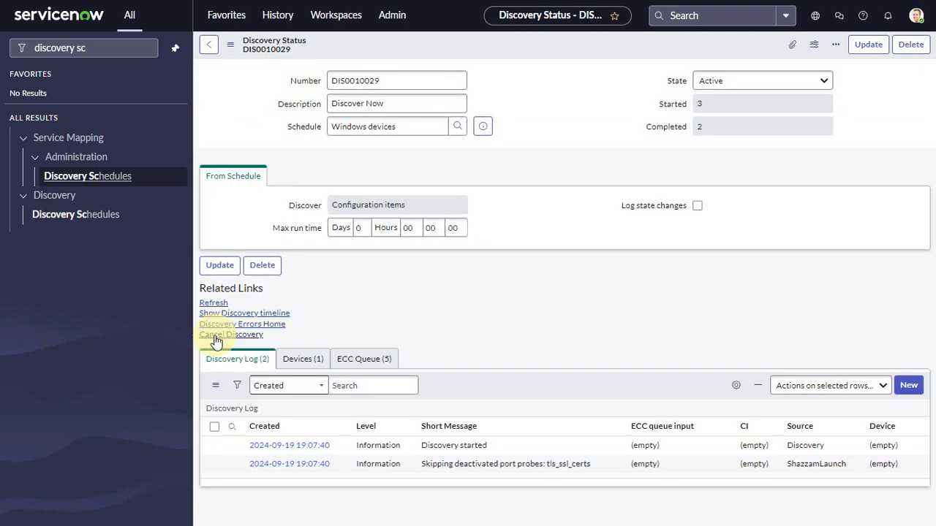
click(362, 393)
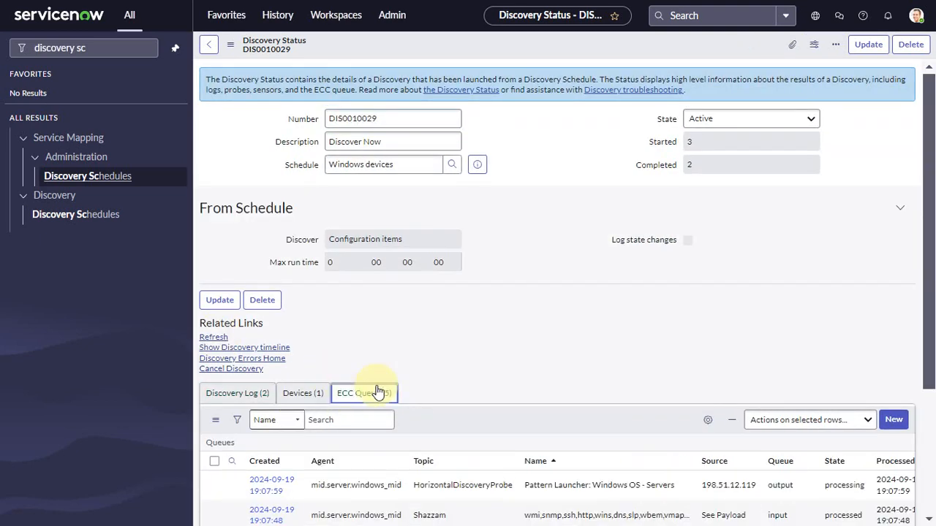
scroll(566, 355, down, 3)
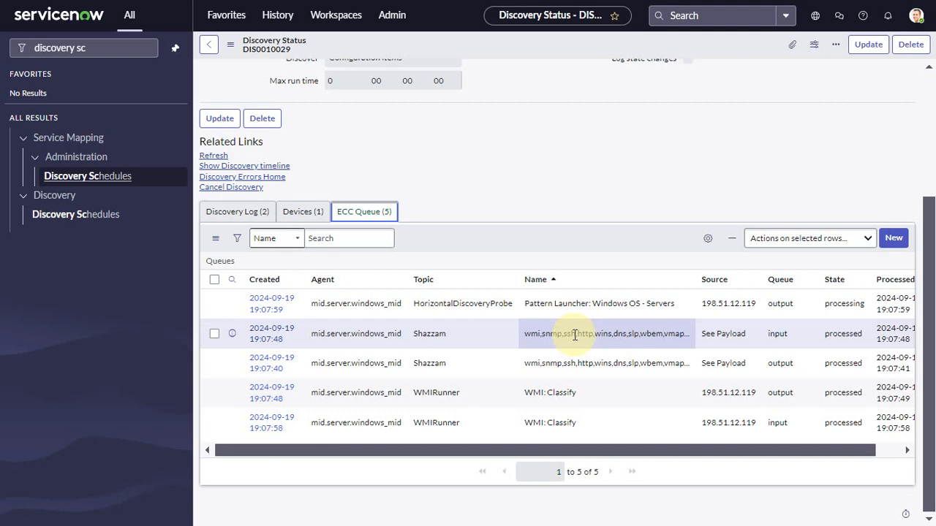
- Check the Discovery Log, refresh the status, and review the classification and scan status in the Devices list
click(251, 219)
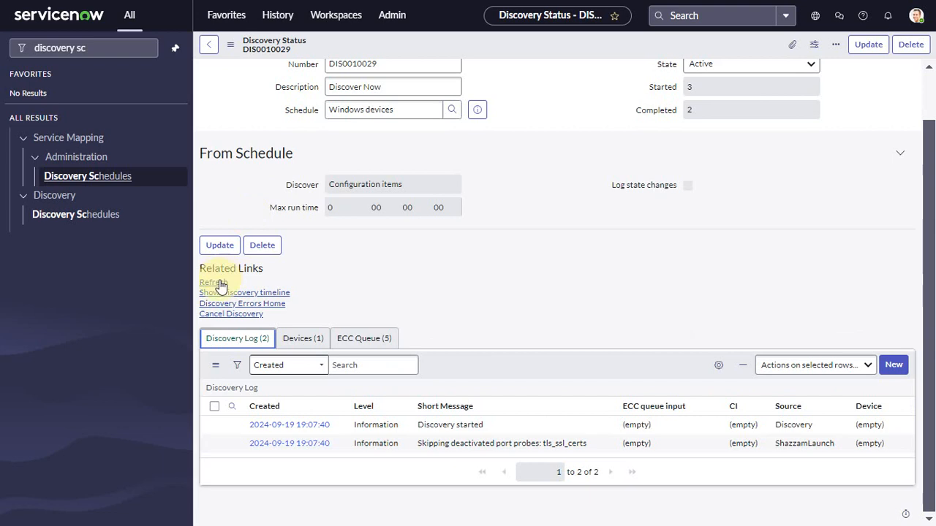
click(219, 283)
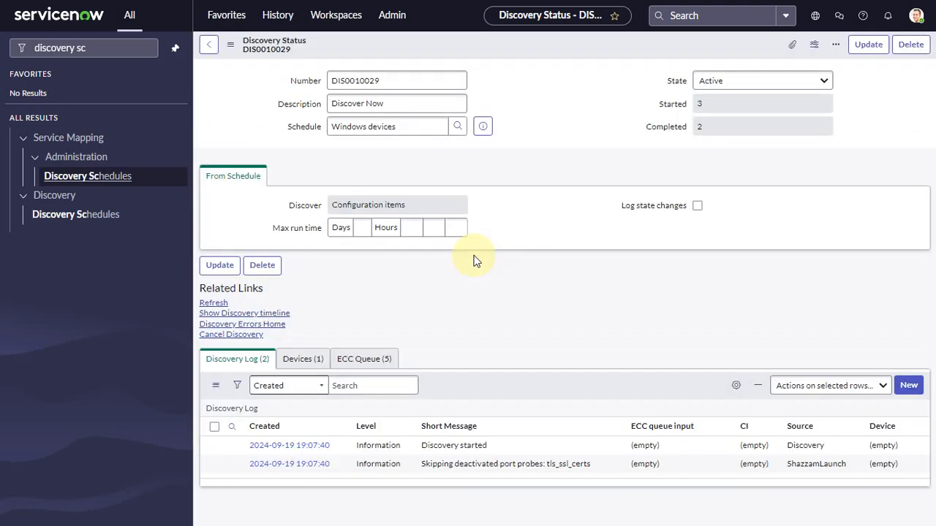
click(307, 395)
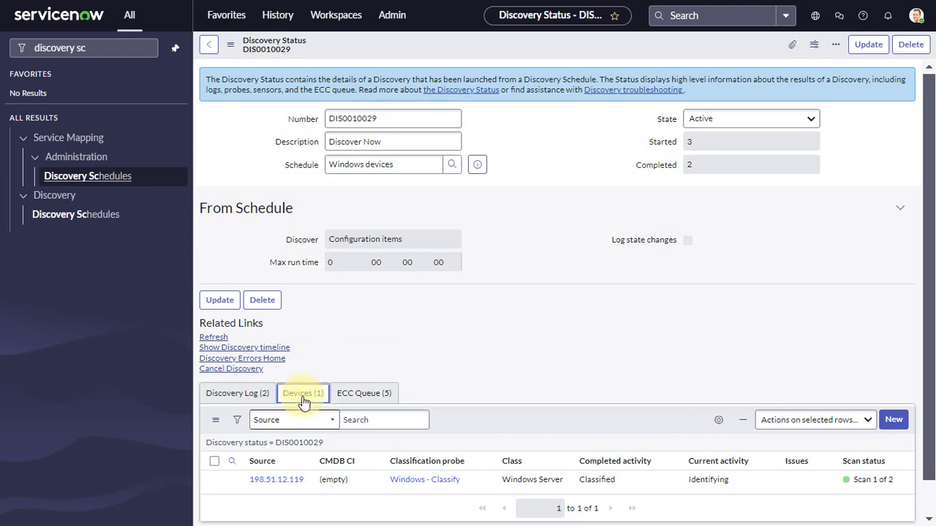
scroll(525, 379, down, 1)
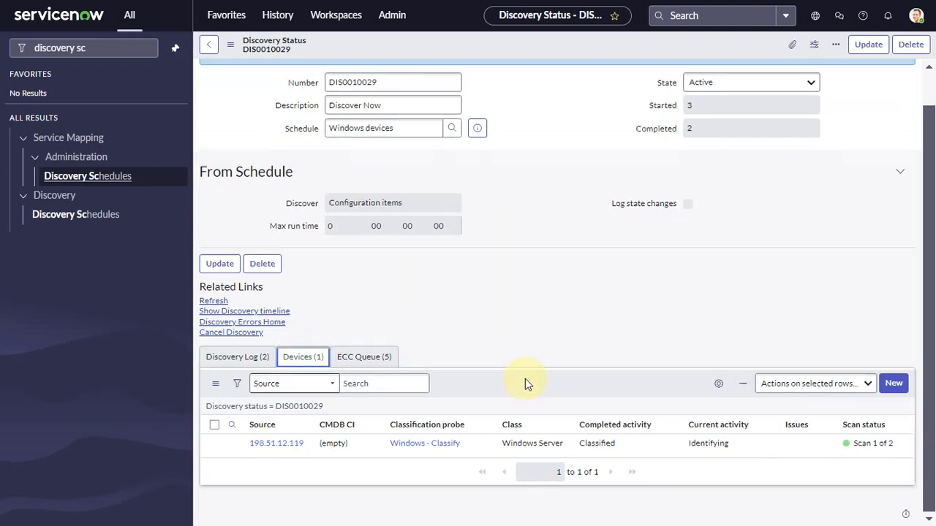
click(214, 301)
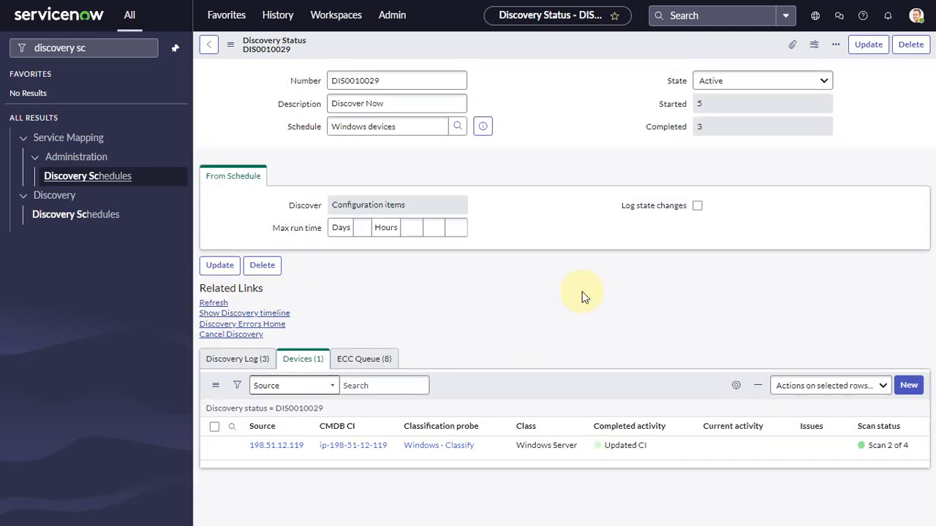
scroll(567, 351, down, 1)
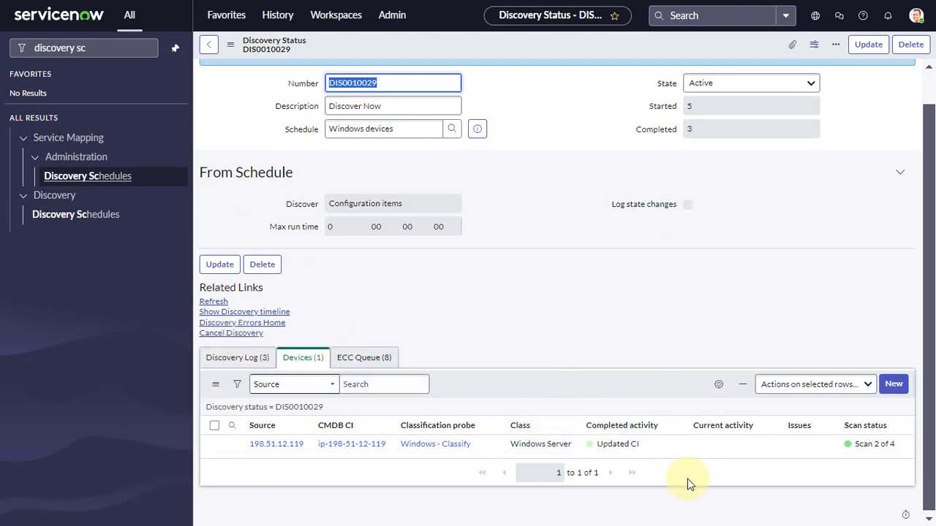
click(476, 128)
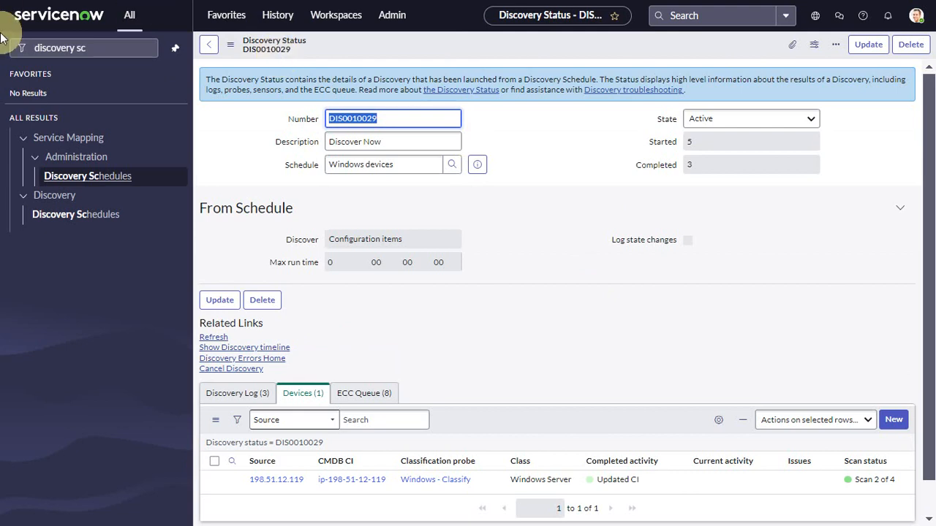
click(94, 57)
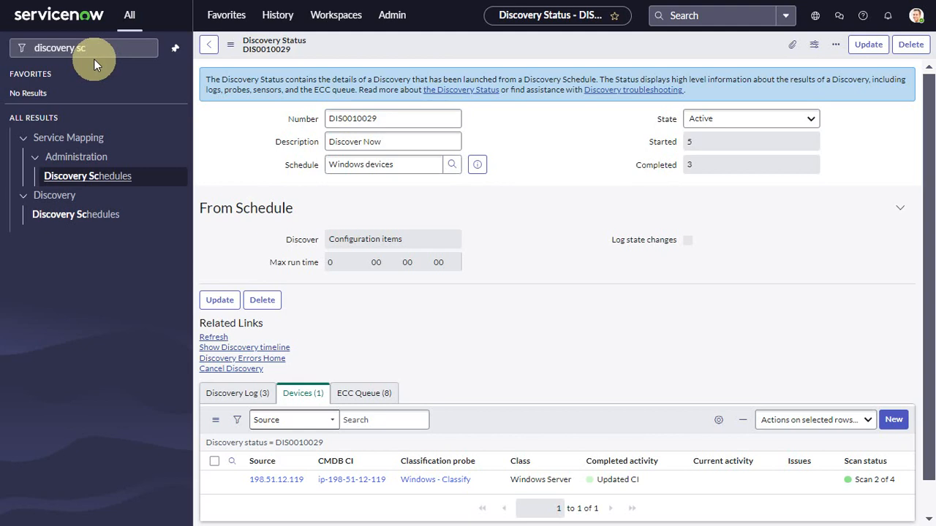